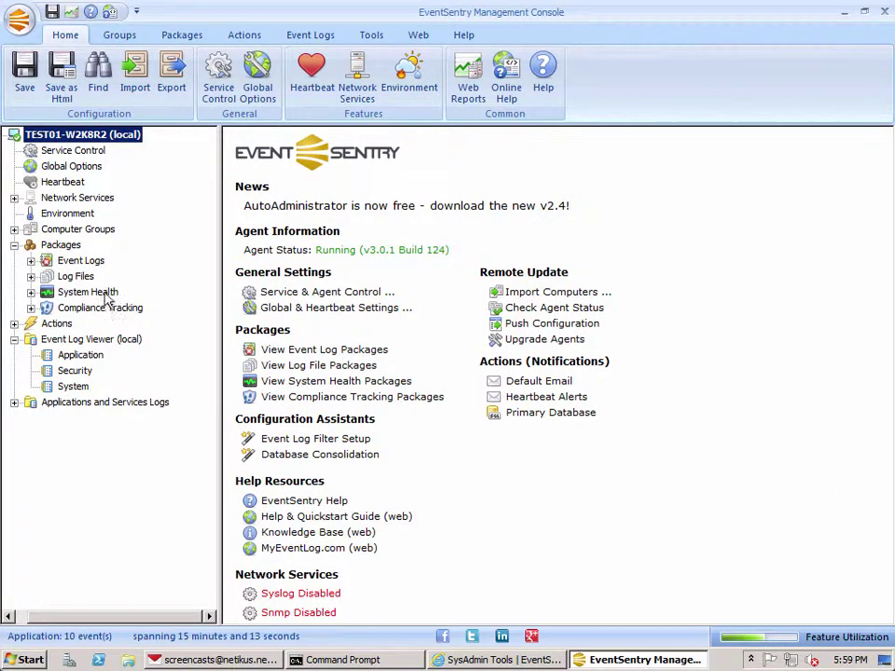
Step: Create a new System Health package named checkurl
click(85, 292)
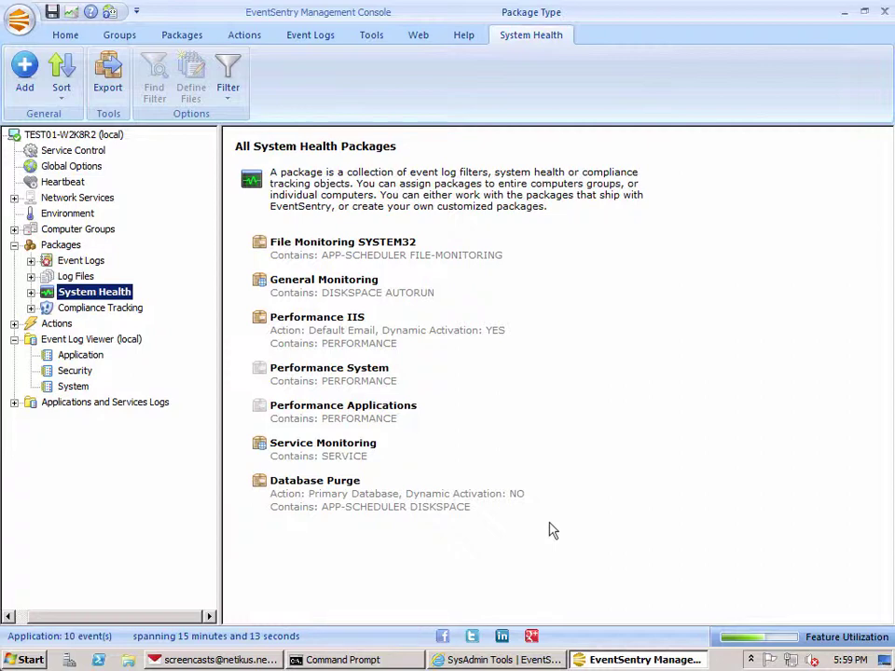
click(30, 291)
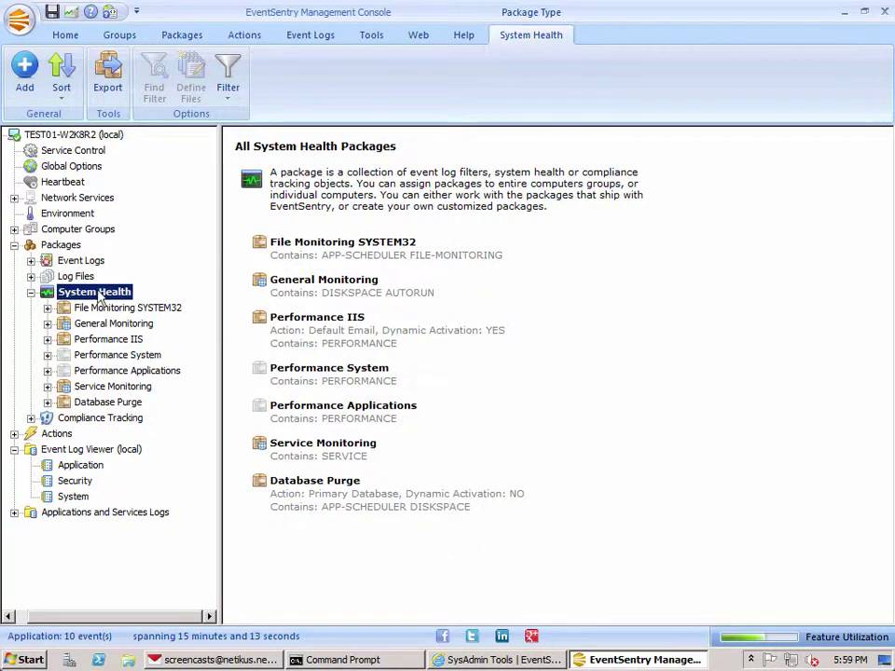
click(26, 77)
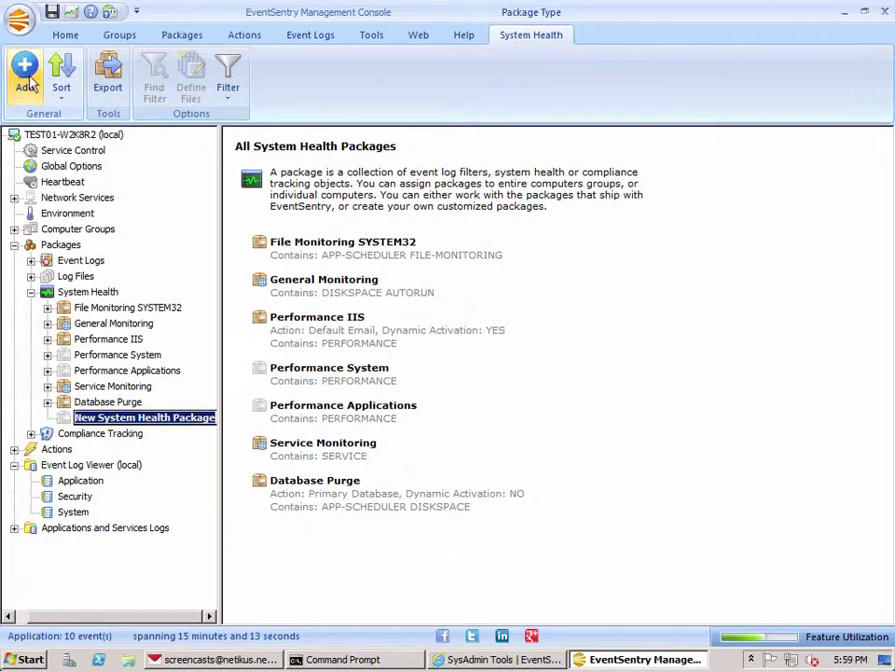
text(checkurl)
key(Return)
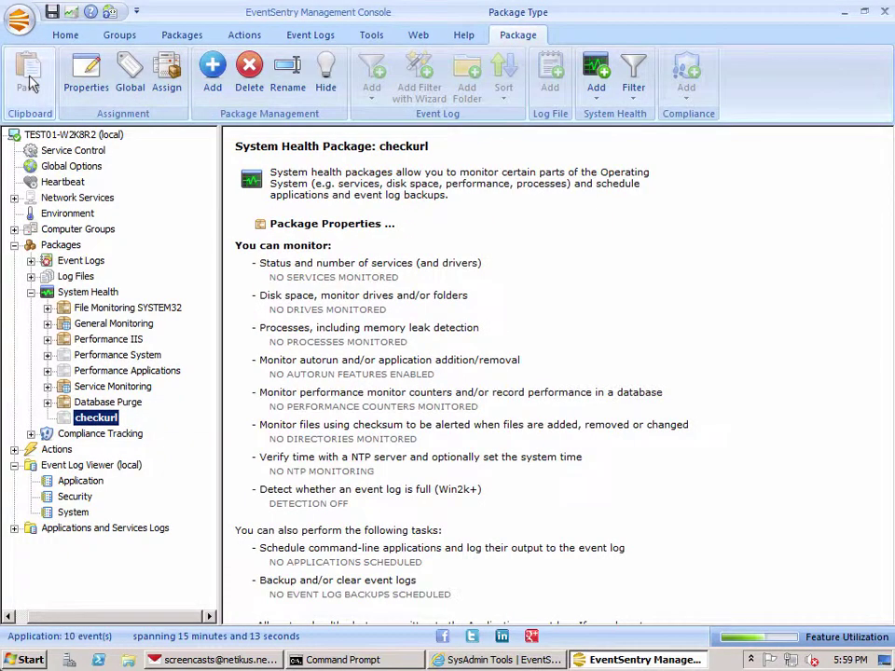
Step: Add an Application Scheduler object to the checkurl package and open its settings
click(596, 89)
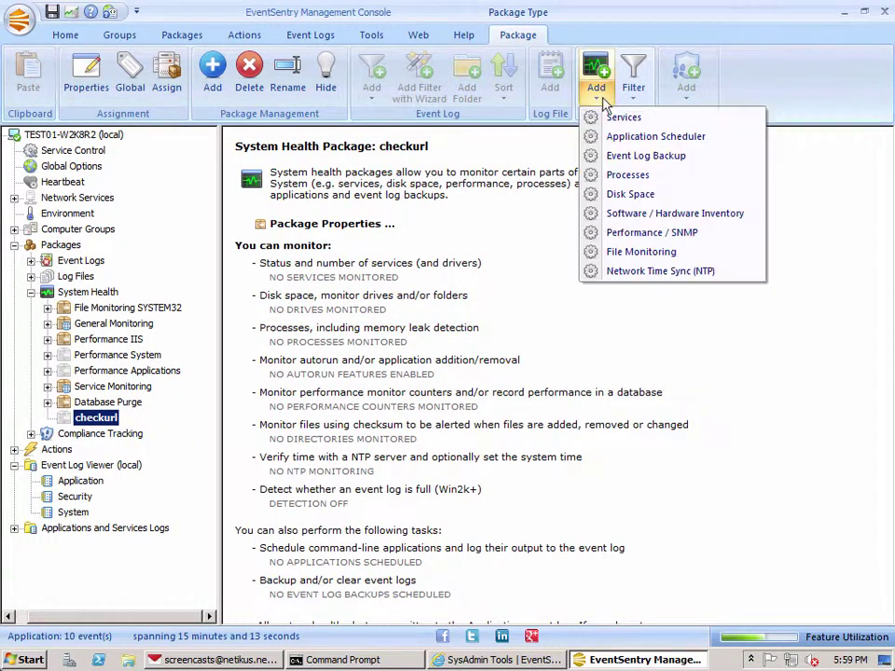
click(632, 138)
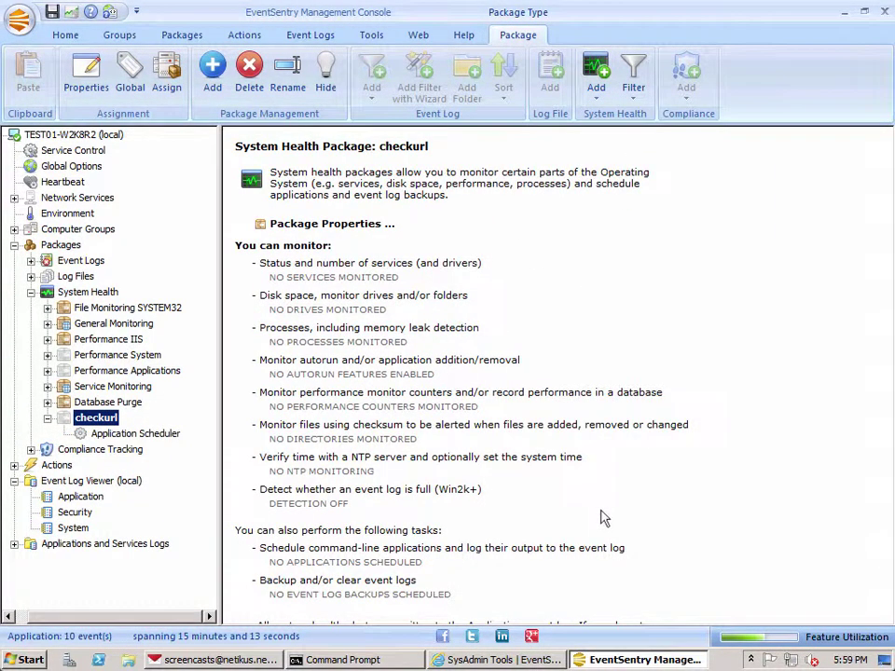
click(169, 434)
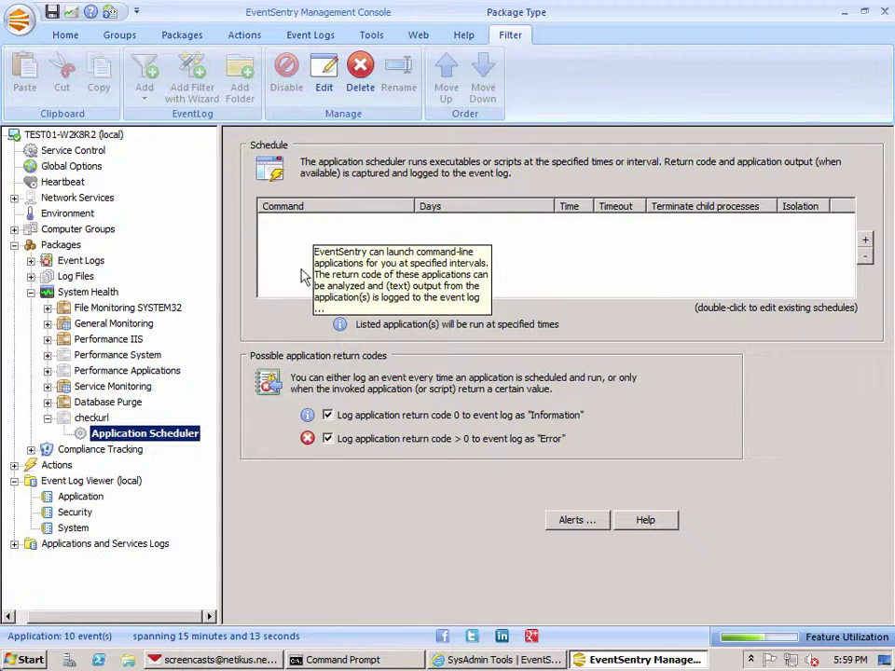
Step: Switch to Internet Explorer, open EventSentry's SysAdmin Tools download page and read the description of checkurl under Monitoring Tools
click(500, 659)
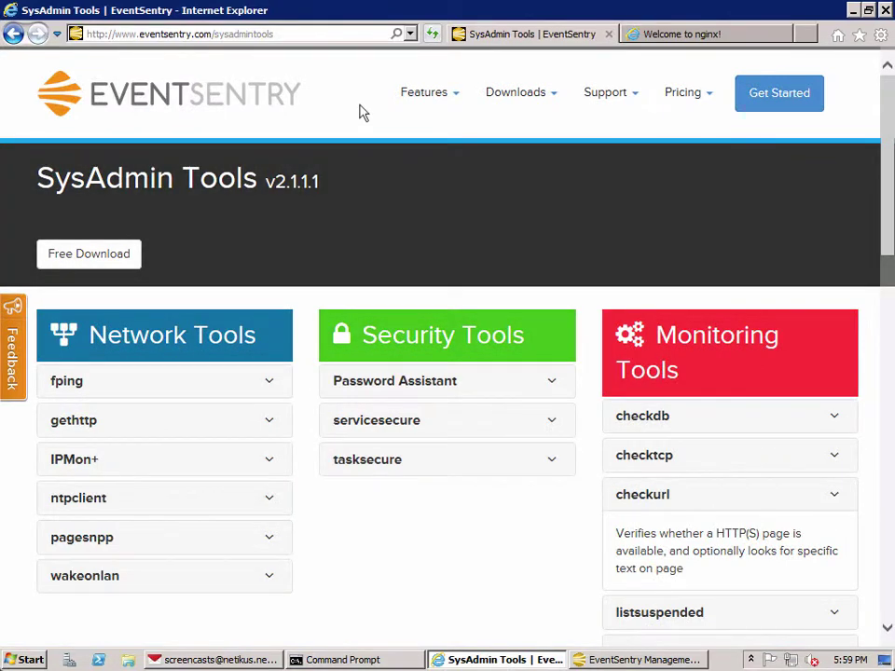
click(527, 99)
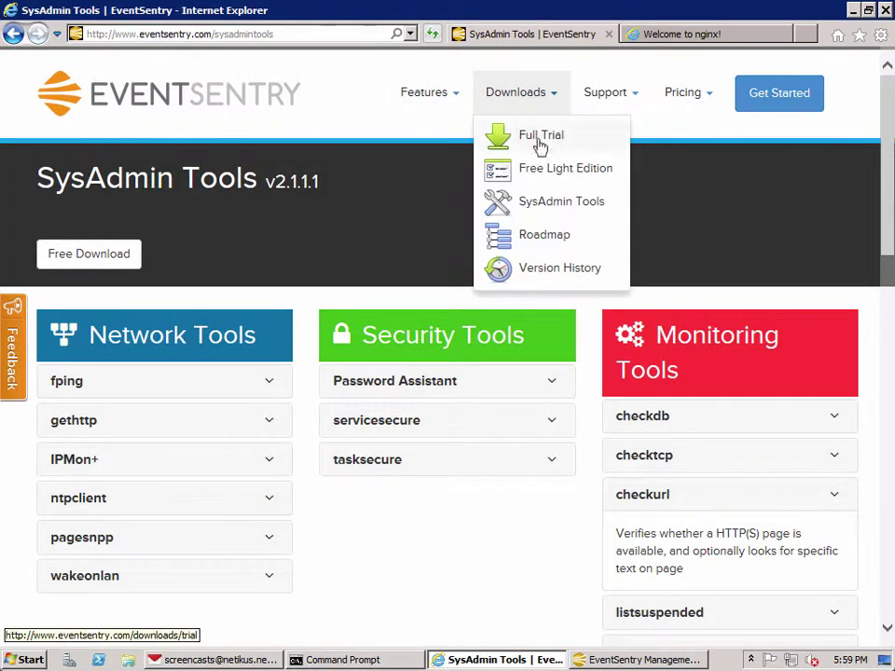
click(553, 203)
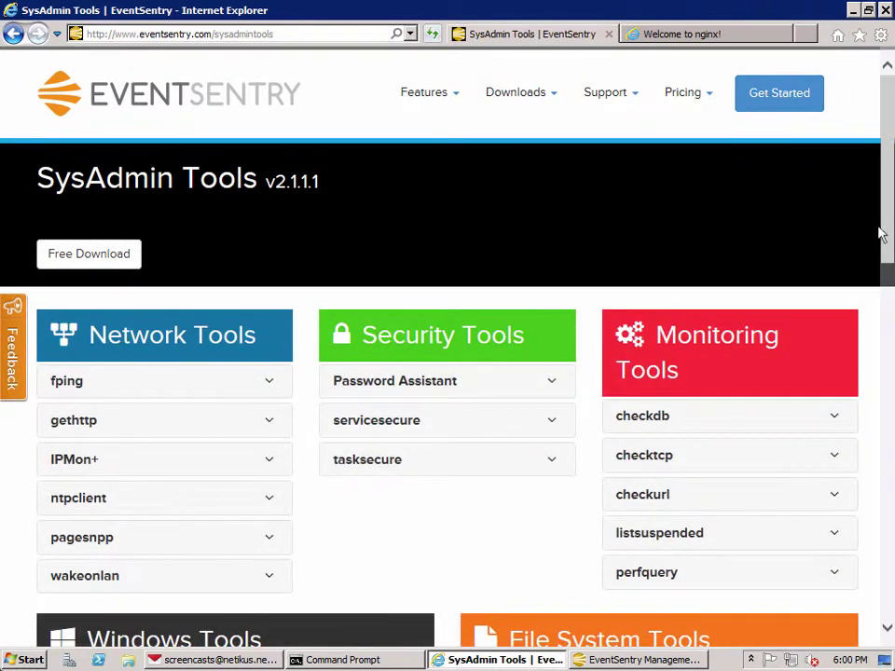
drag(889, 230, 889, 270)
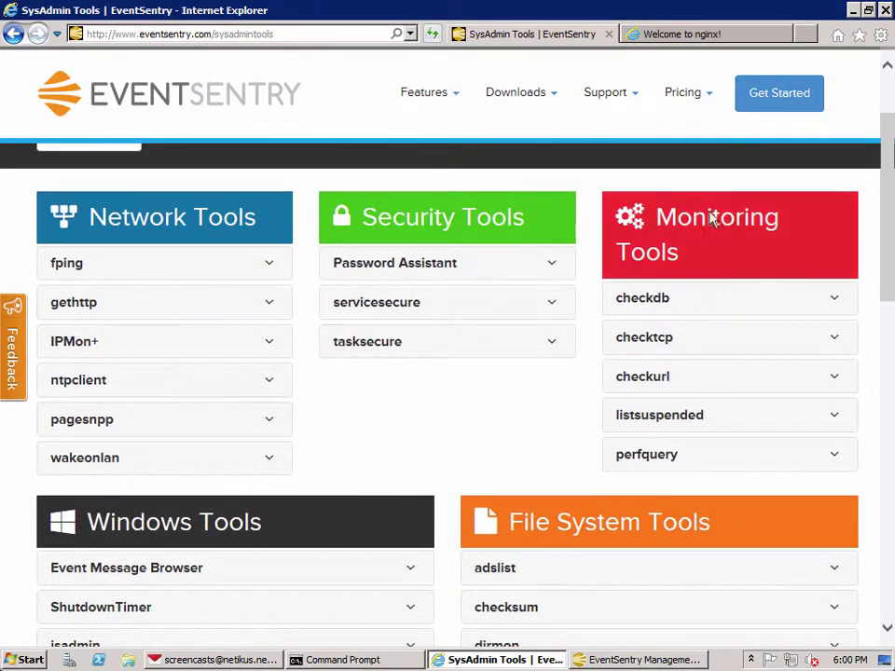
click(653, 382)
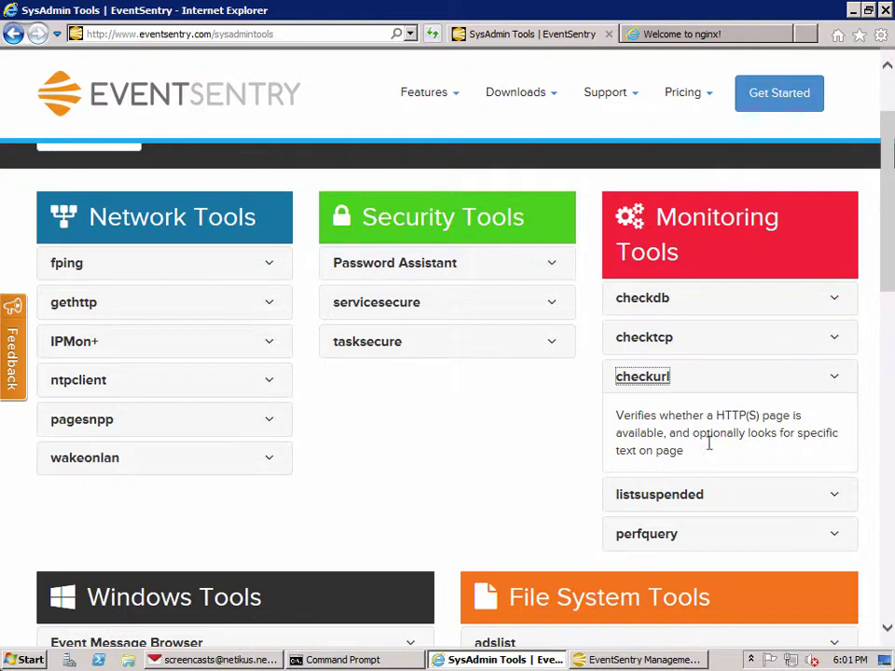
Step: Switch back to the EventSentry Management Console and make the checkurl package global
click(641, 659)
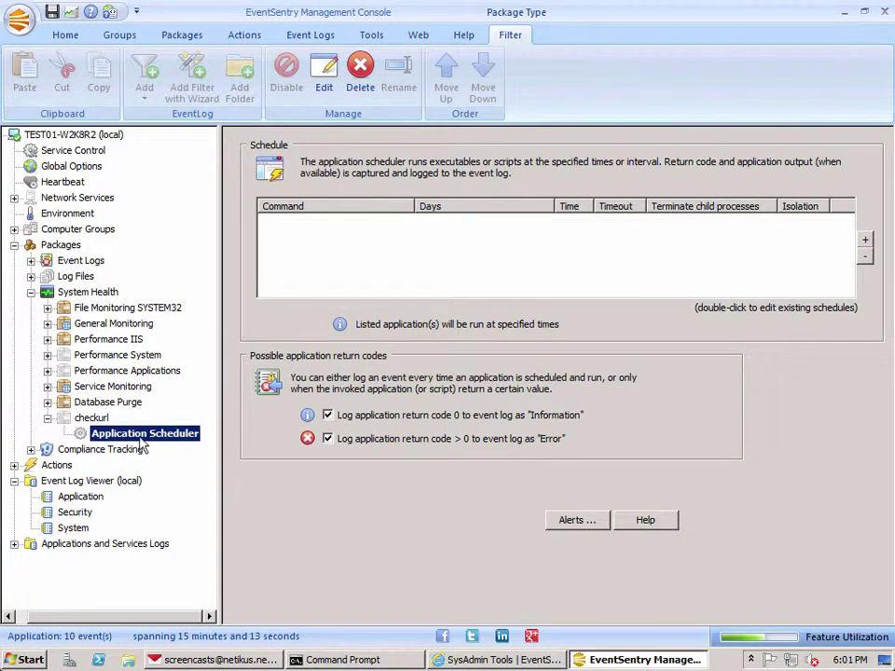
mouse_move(279, 243)
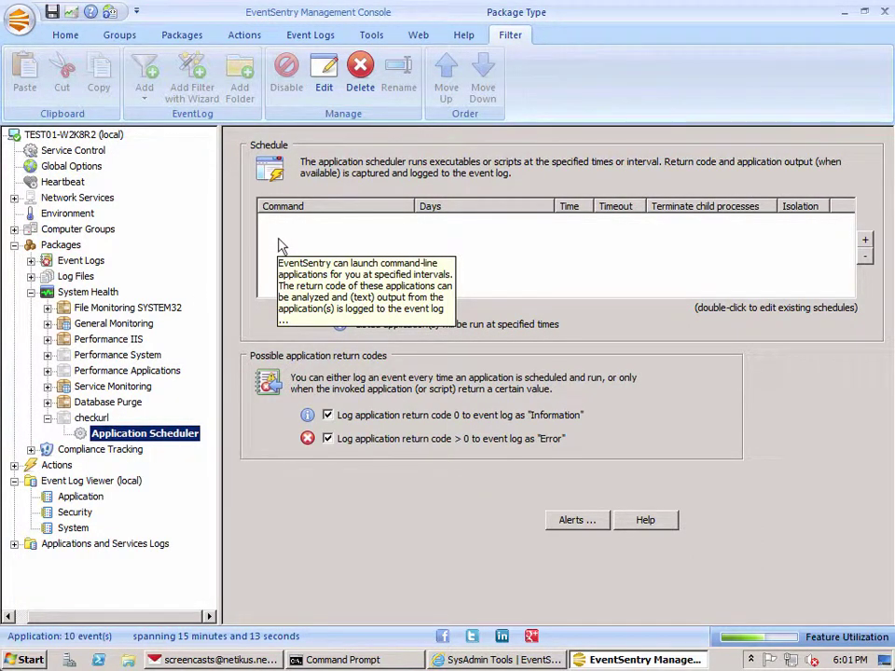
click(93, 417)
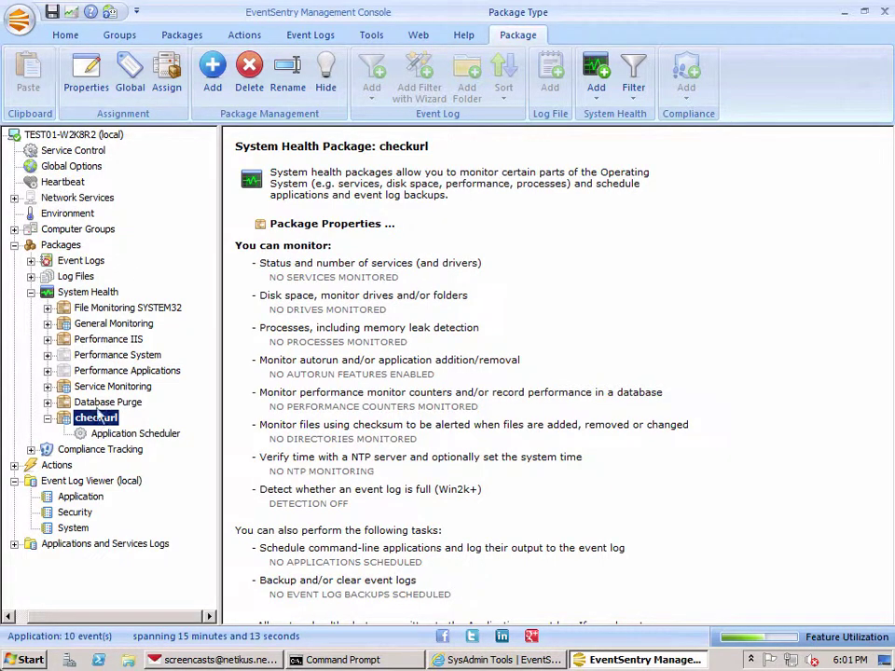
Step: Add an application schedule to the checkurl package's Application Scheduler, recurring every 15 seconds
click(119, 435)
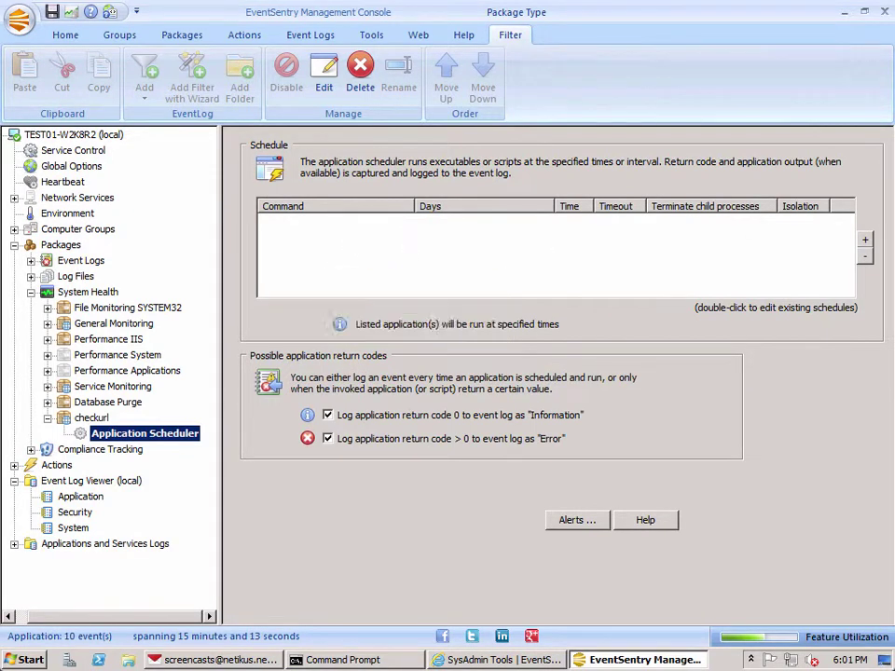
click(864, 239)
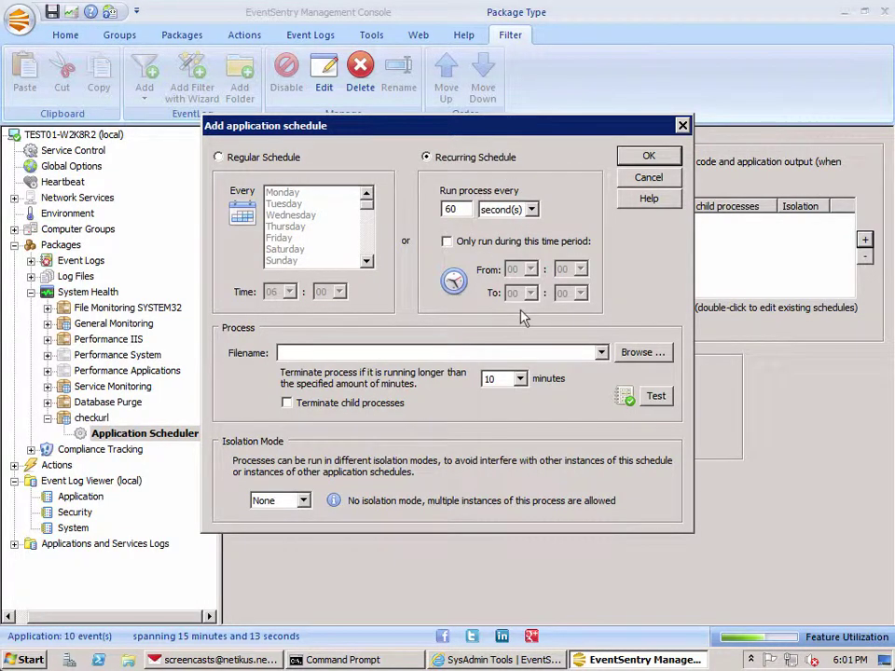
double_click(451, 209)
text(15)
Step: Set the scheduled process filename to "C:\Program Files (x86)\essysadmintools\checkurl.exe", enclosed in double quotes
click(469, 352)
text(C:\Program Files (x86)\essysadmintools)
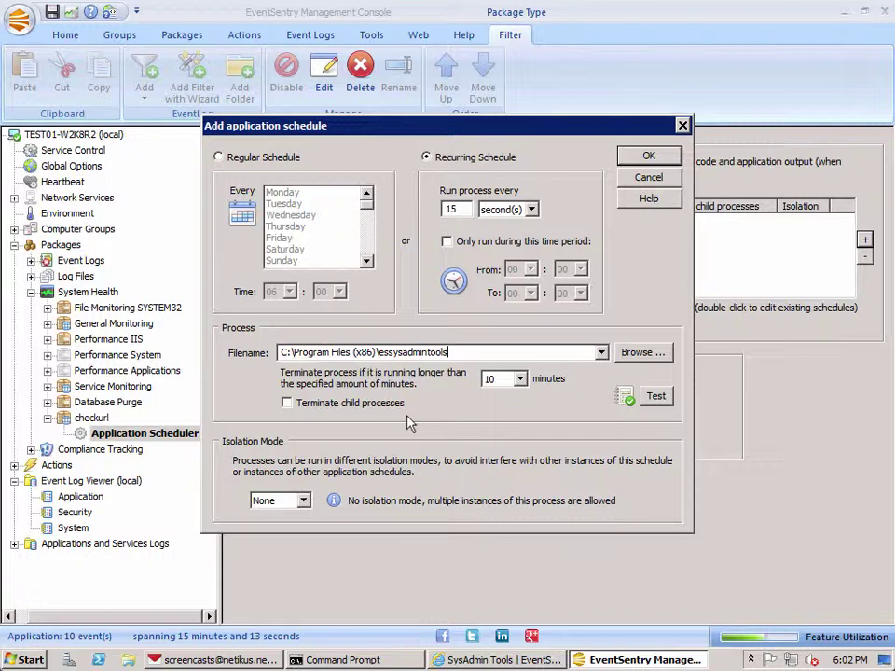
text(\checkurl.exe)
key(Home)
text(")
key(End)
text(")
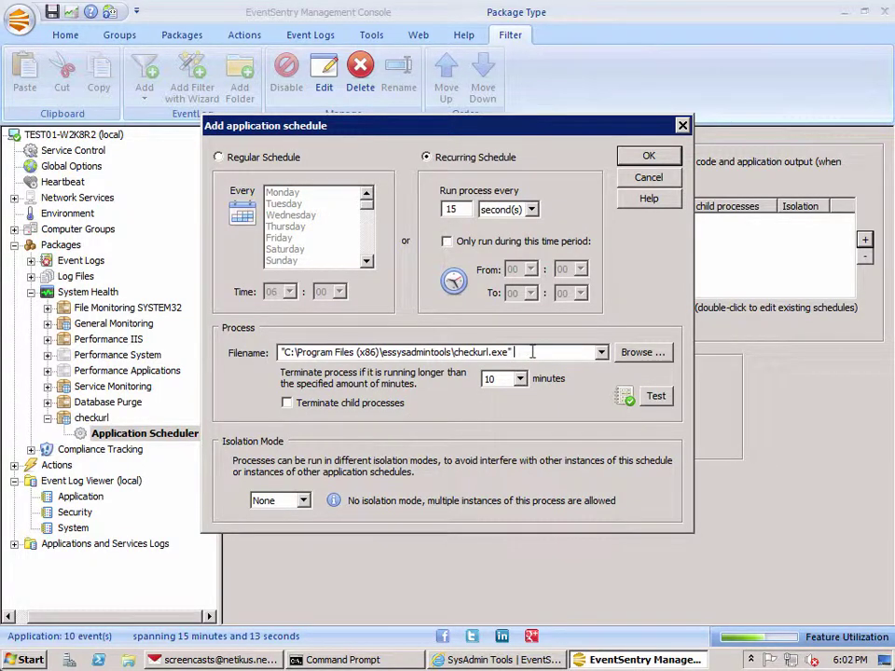
Step: Switch to the Command Prompt and review the checkurl usage help with its proxy, event log, text and checksum options
click(339, 659)
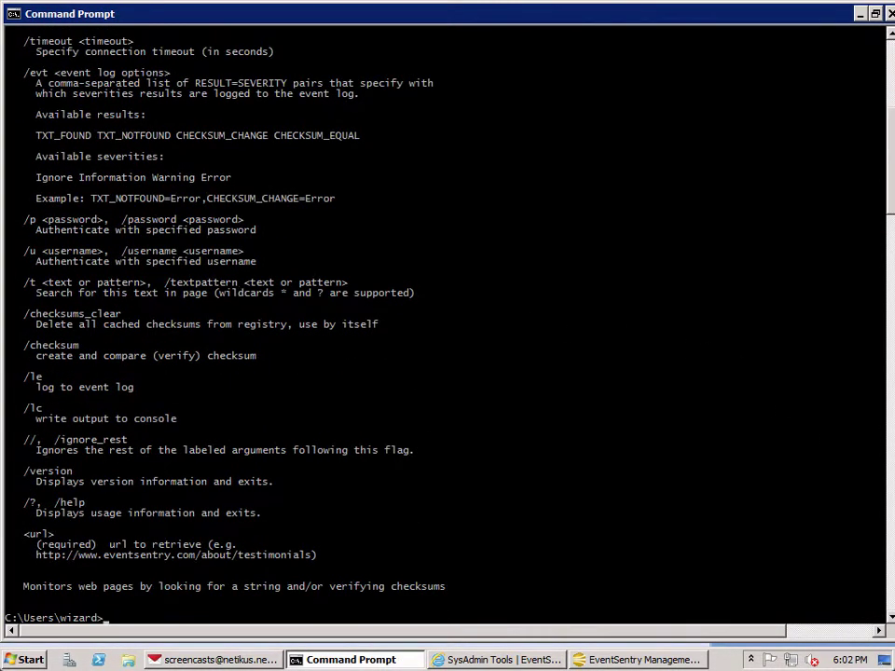
drag(890, 189, 879, 133)
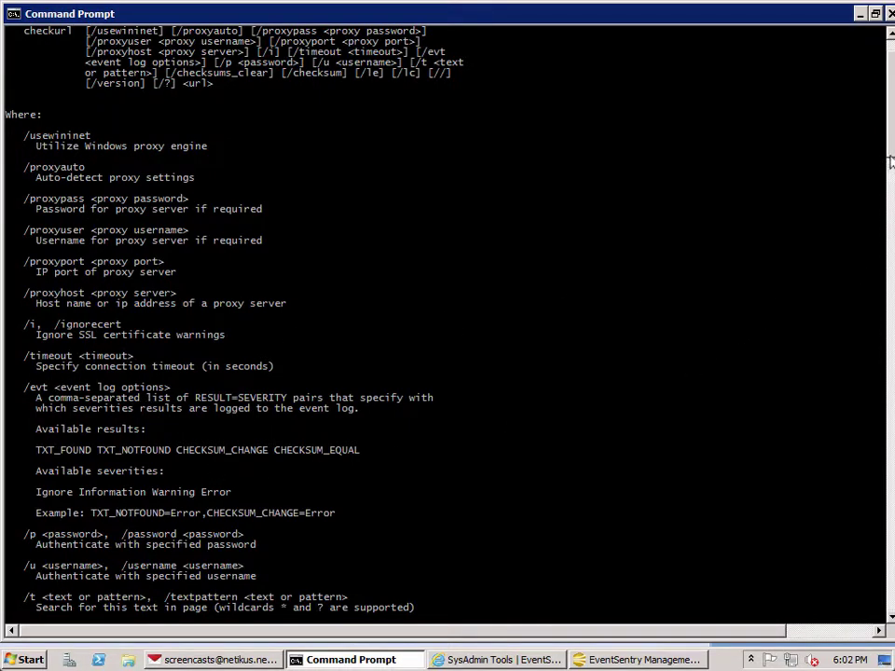
drag(887, 160, 887, 217)
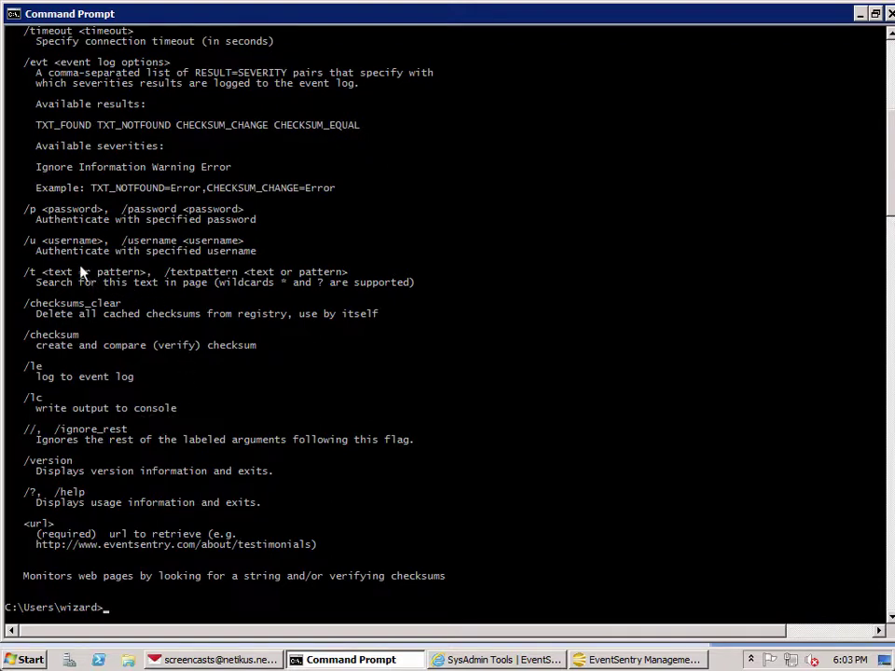
click(527, 659)
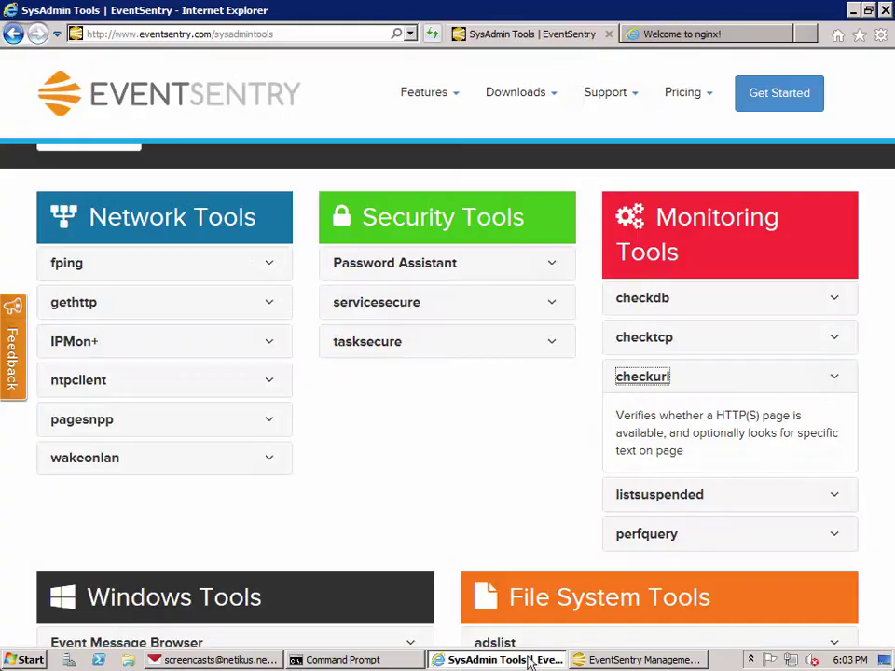
click(690, 35)
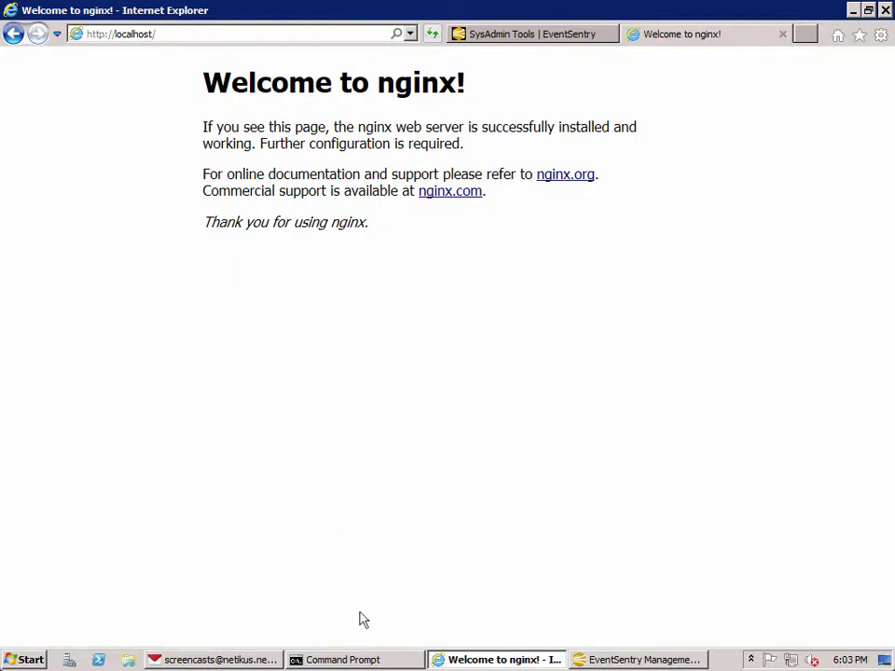
click(361, 658)
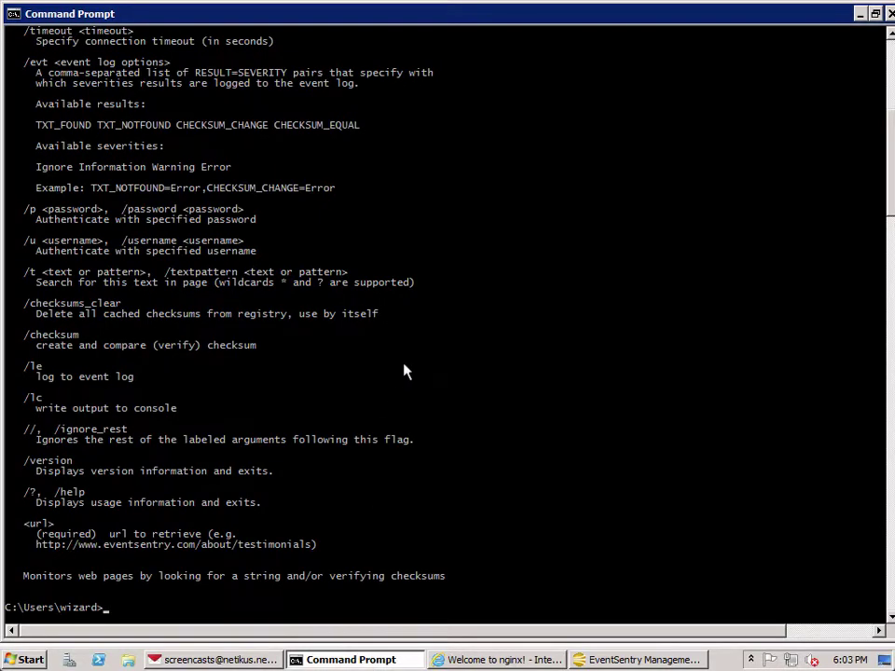
key(Up)
text(http://localhost/)
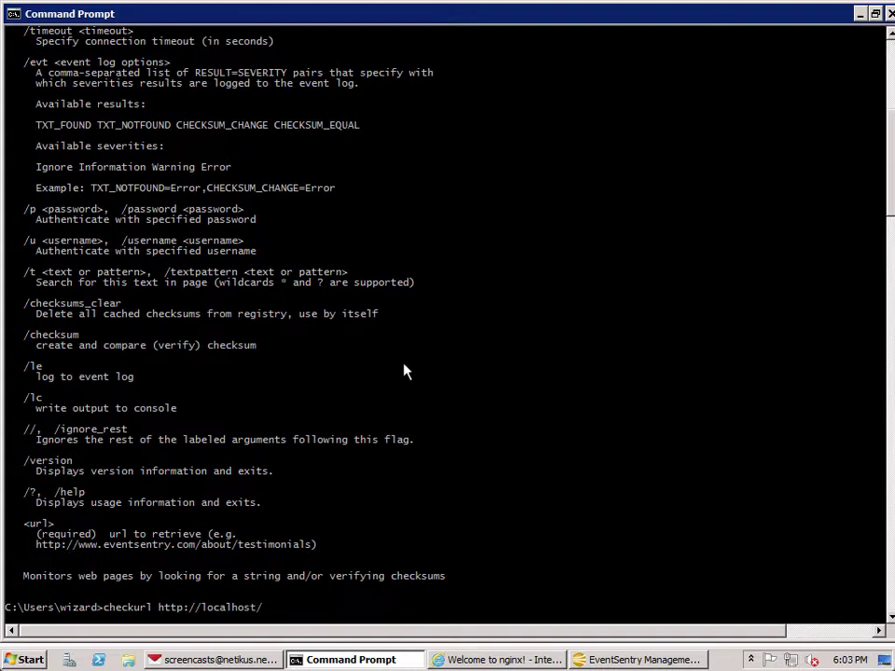
key(Return)
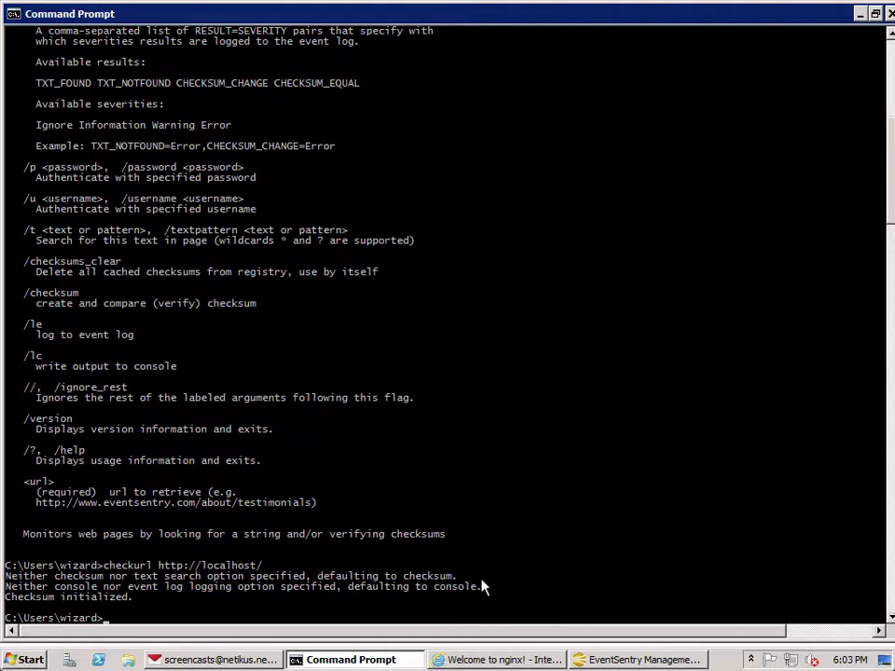
key(Up)
key(Return)
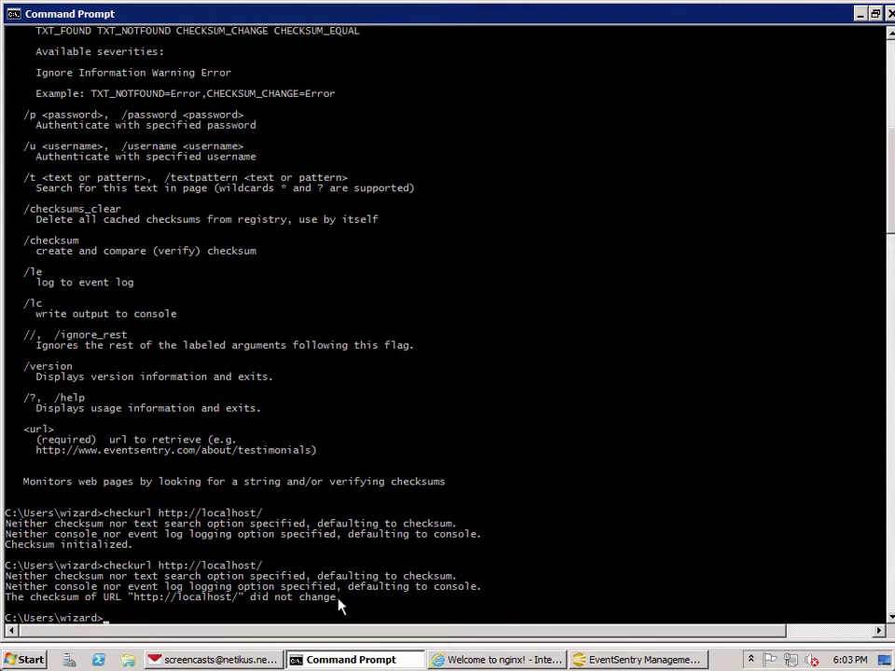
click(497, 659)
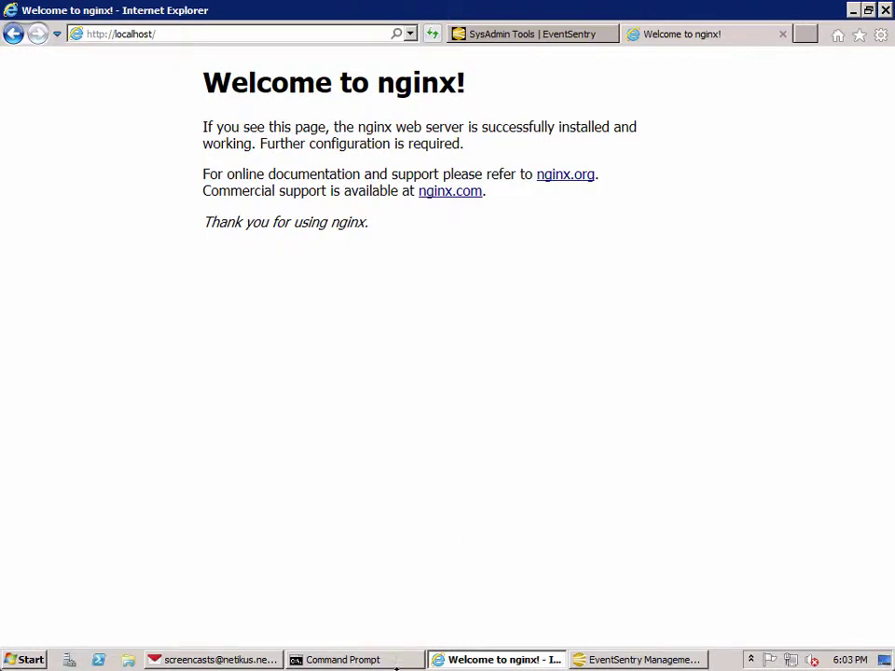
click(354, 660)
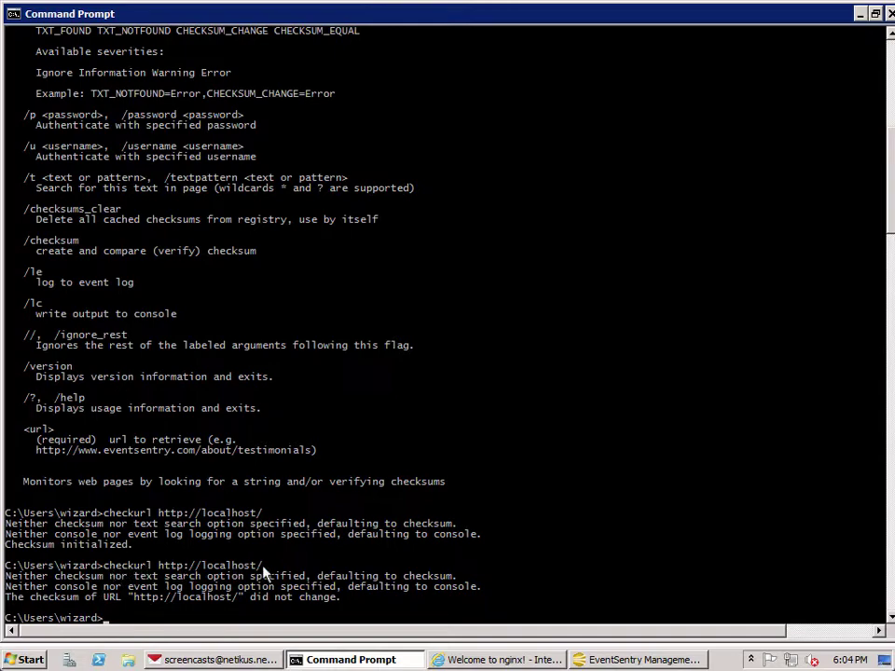
key(alt+Tab)
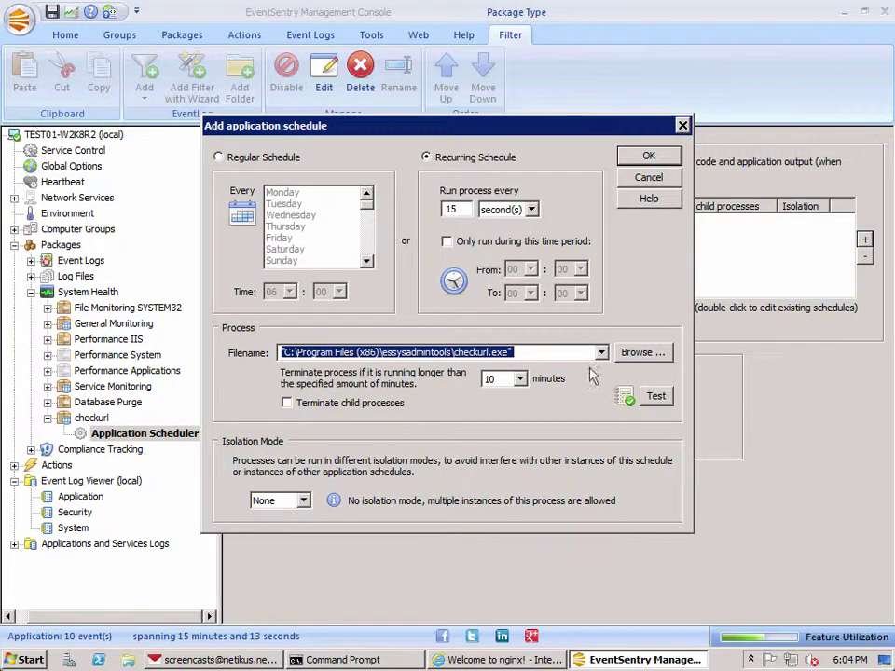
key(End)
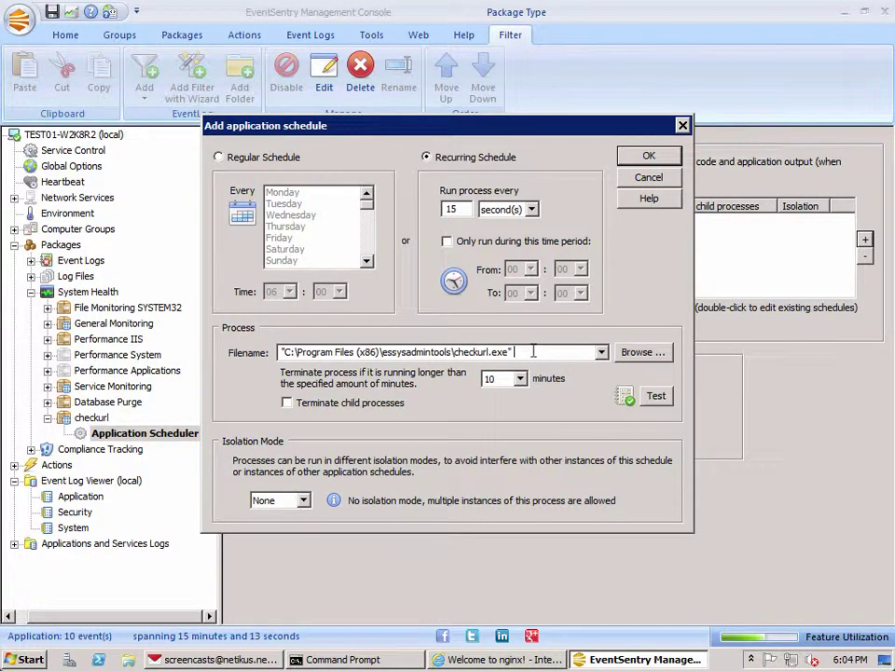
text(http://localhost)
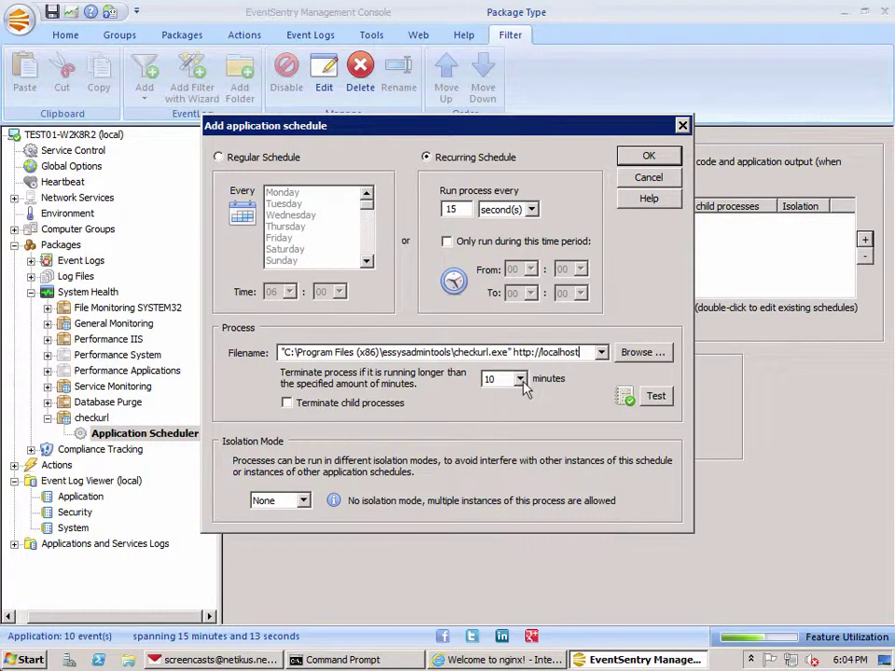
Step: Set the process termination limit to 02 minutes and test the checkurl command, dismissing its output
click(520, 380)
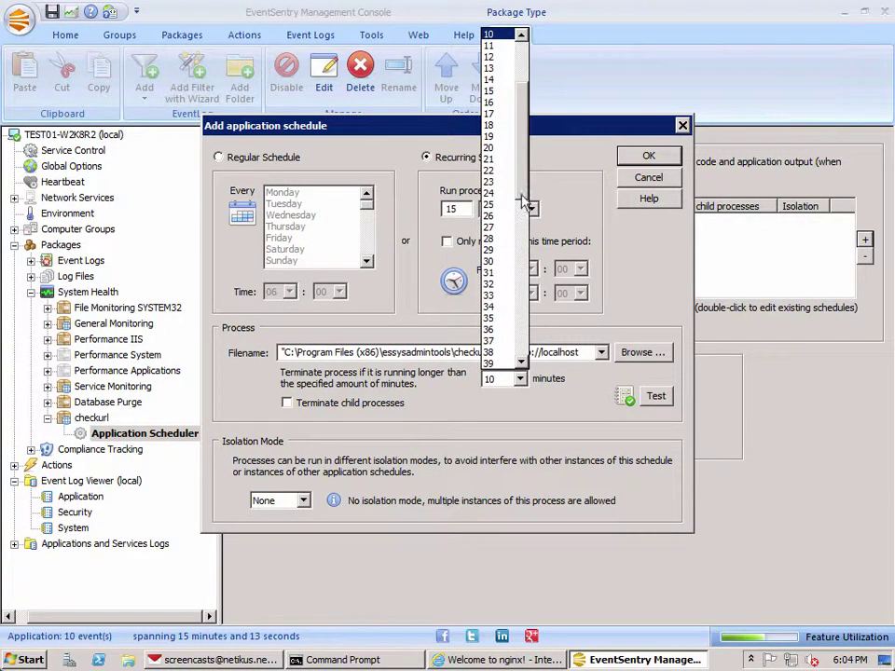
drag(524, 203, 522, 106)
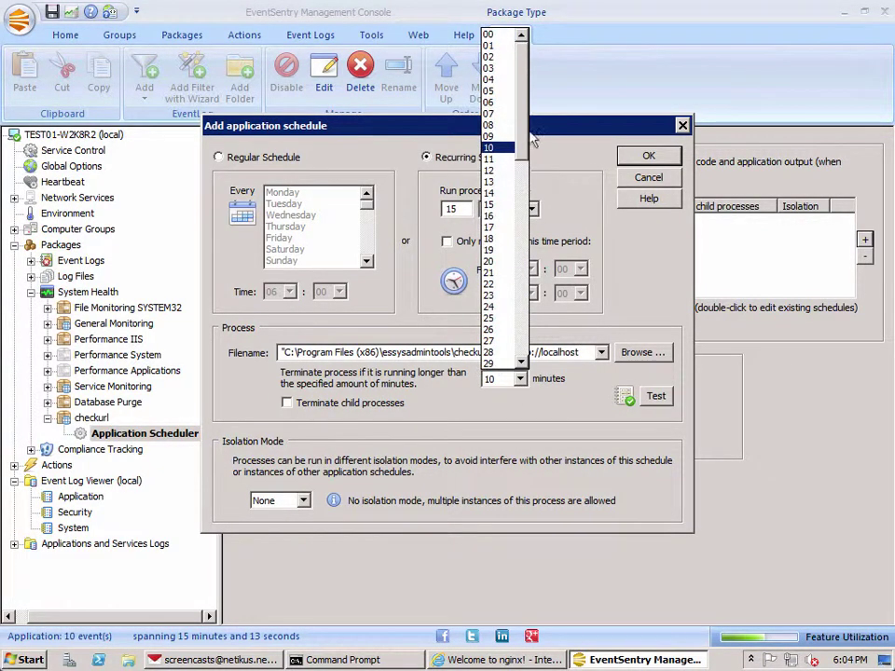
click(503, 57)
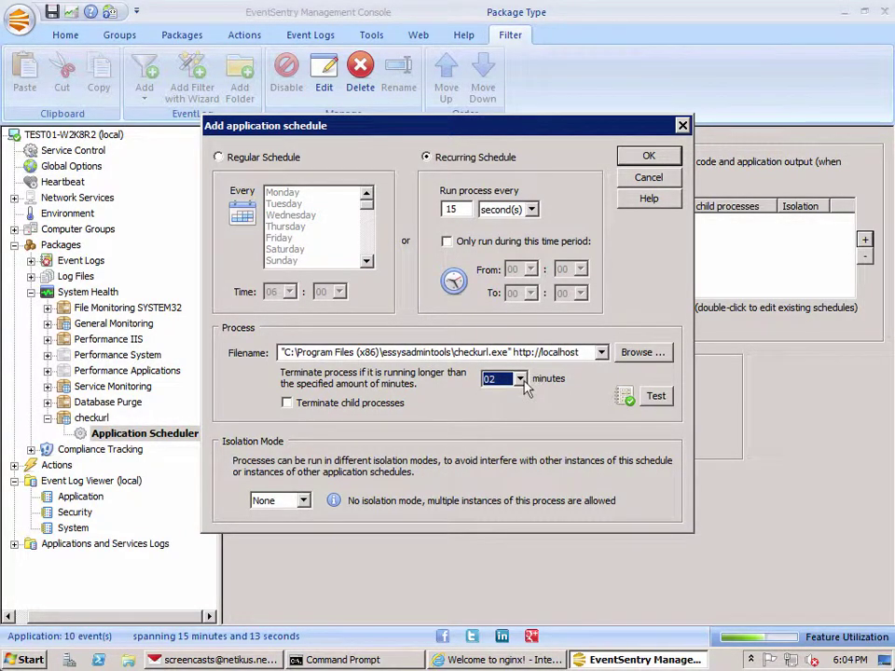
click(653, 395)
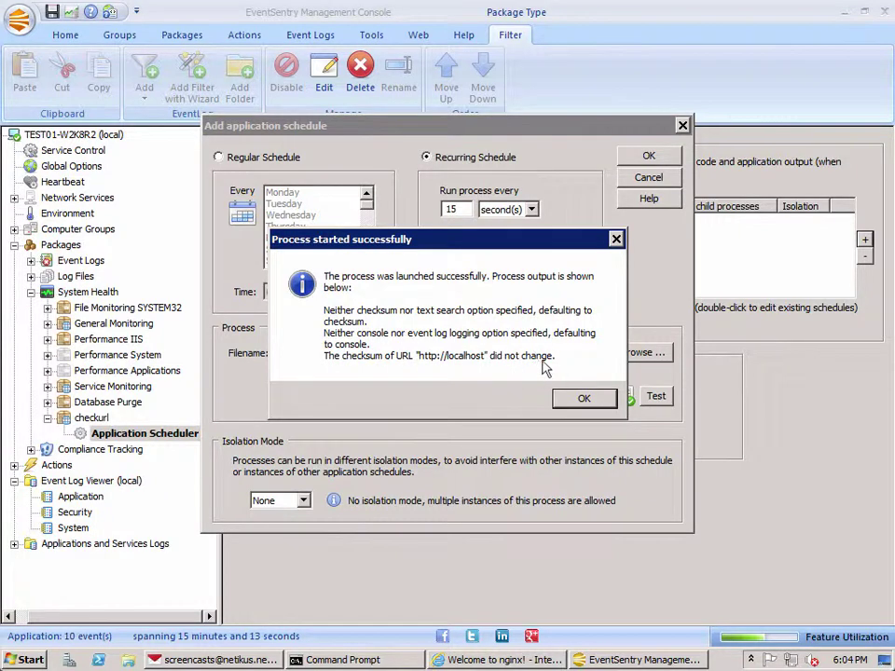
click(585, 398)
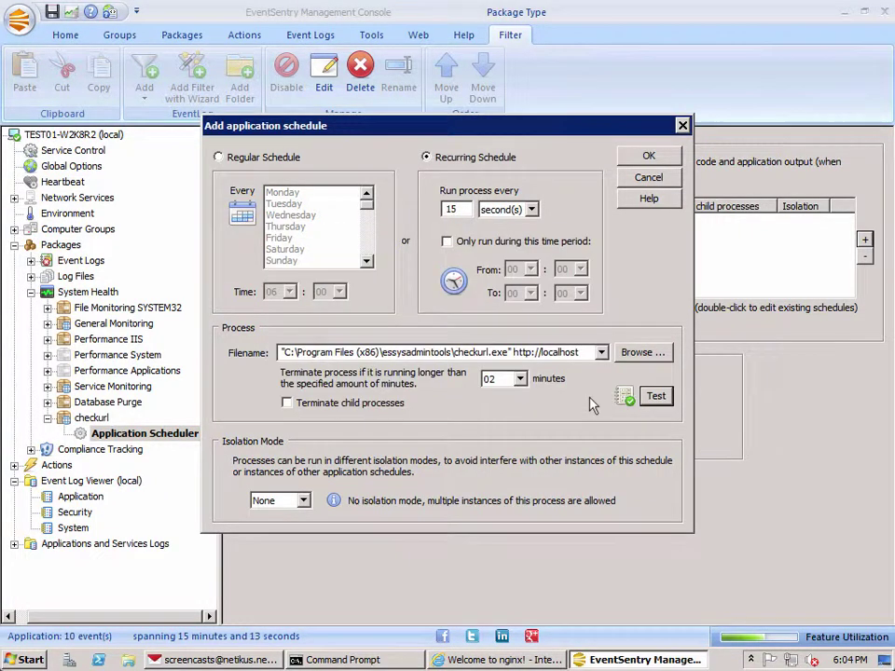
Step: Confirm the new checkurl application schedule and save the configuration
click(650, 157)
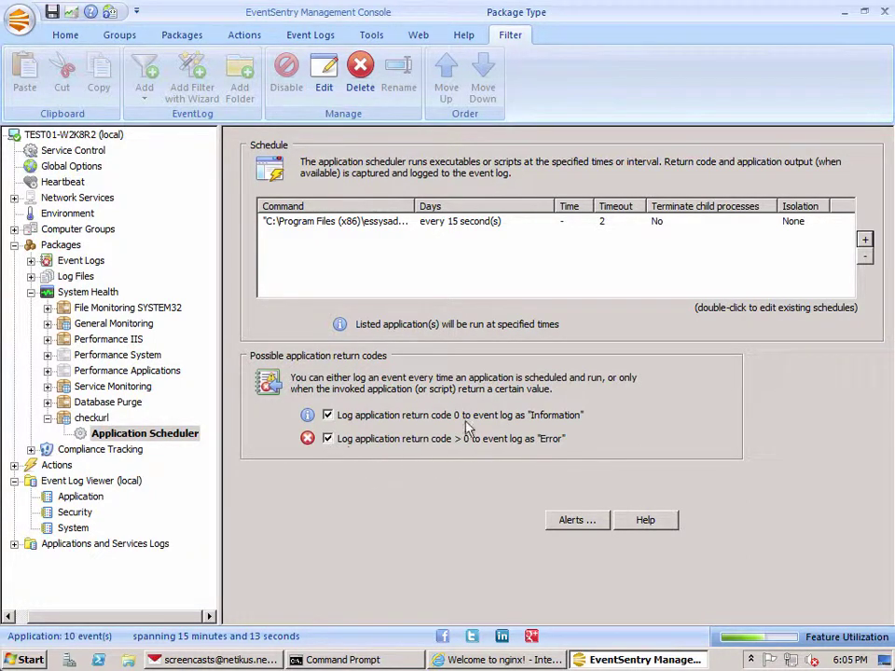
click(453, 225)
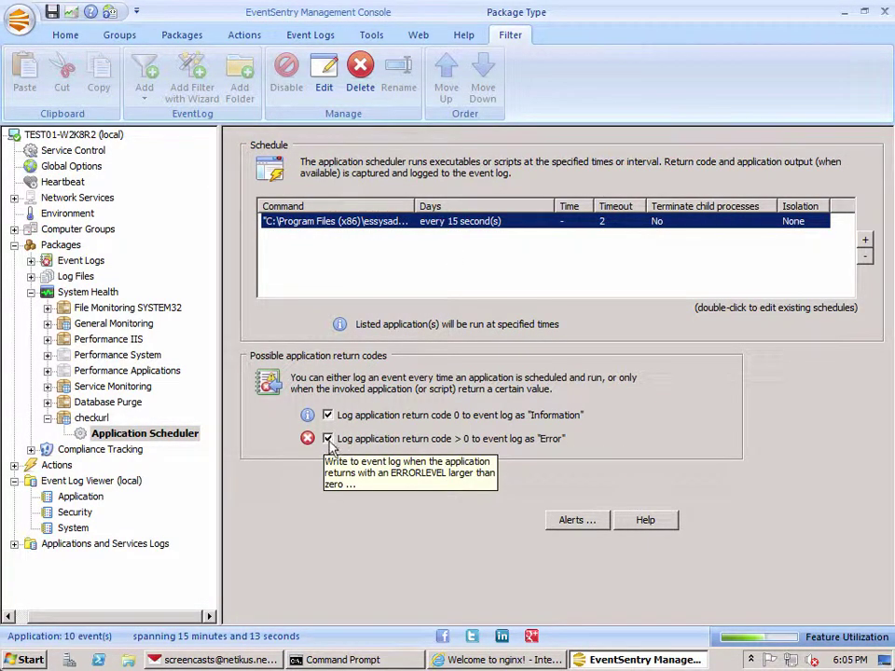
click(52, 12)
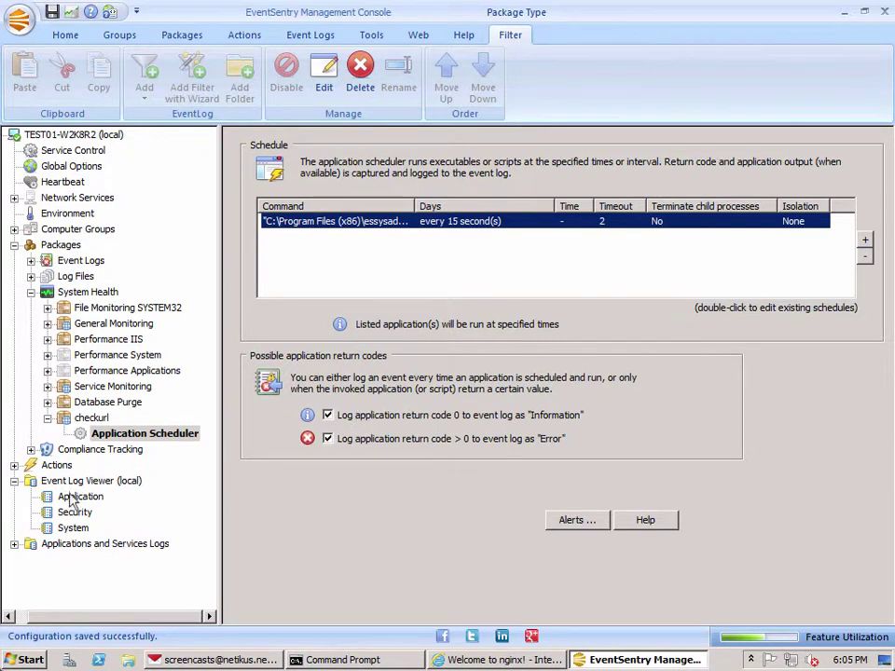
Step: Refresh the local Application event log and check event 1035 for the checkurl entry among the assigned system health packages
click(72, 499)
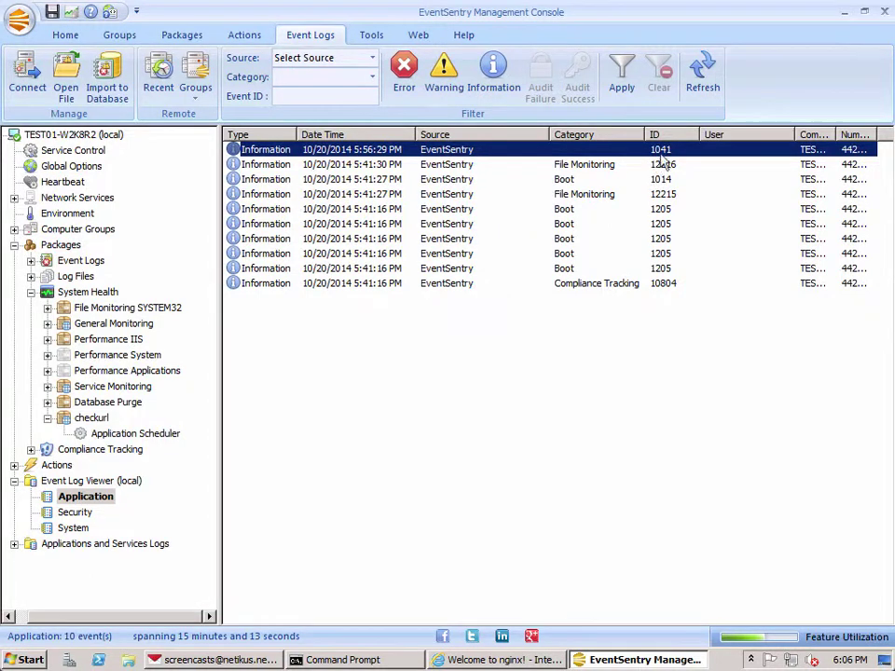
click(709, 80)
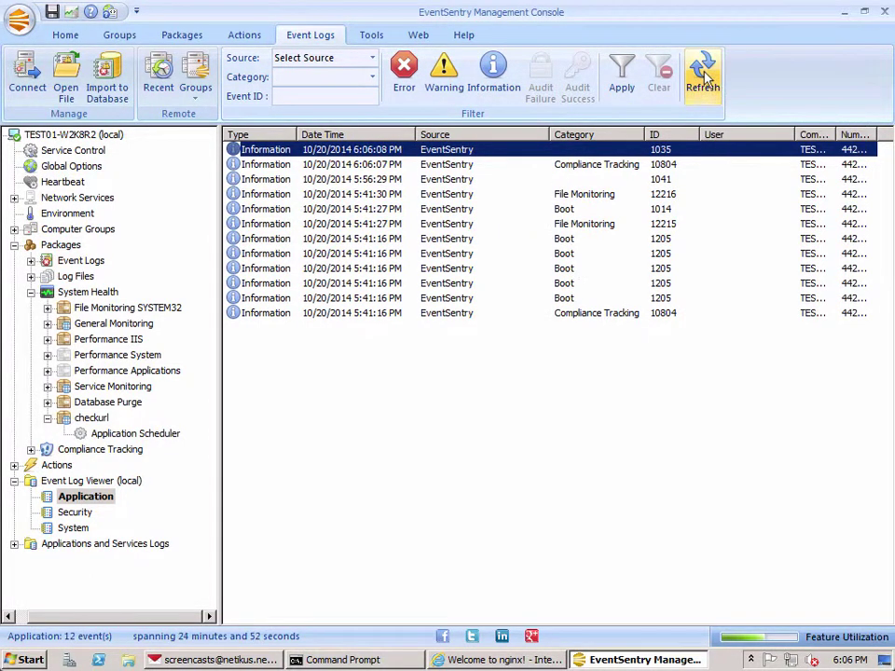
double_click(665, 159)
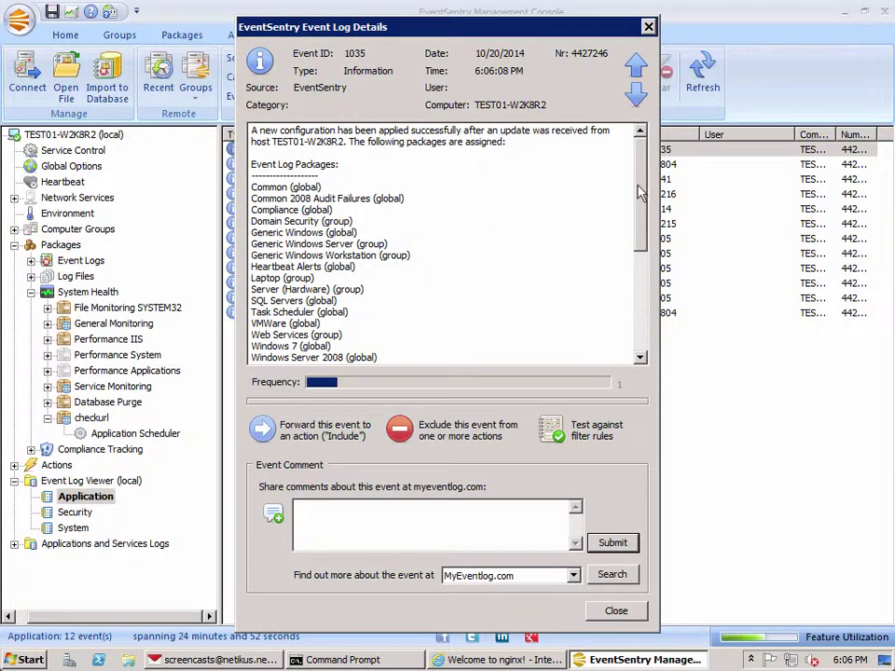
drag(639, 190, 620, 304)
double_click(268, 300)
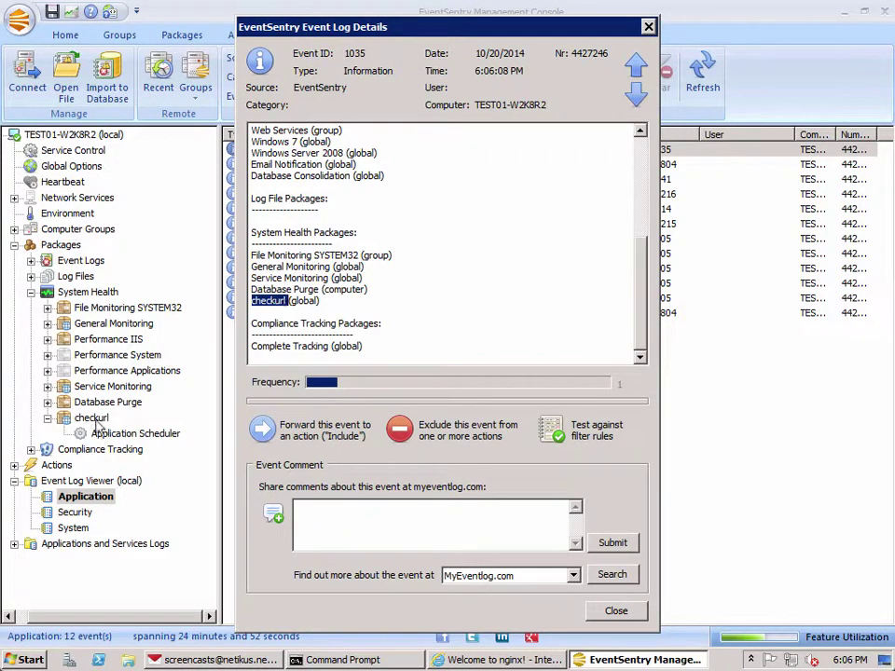
double_click(303, 300)
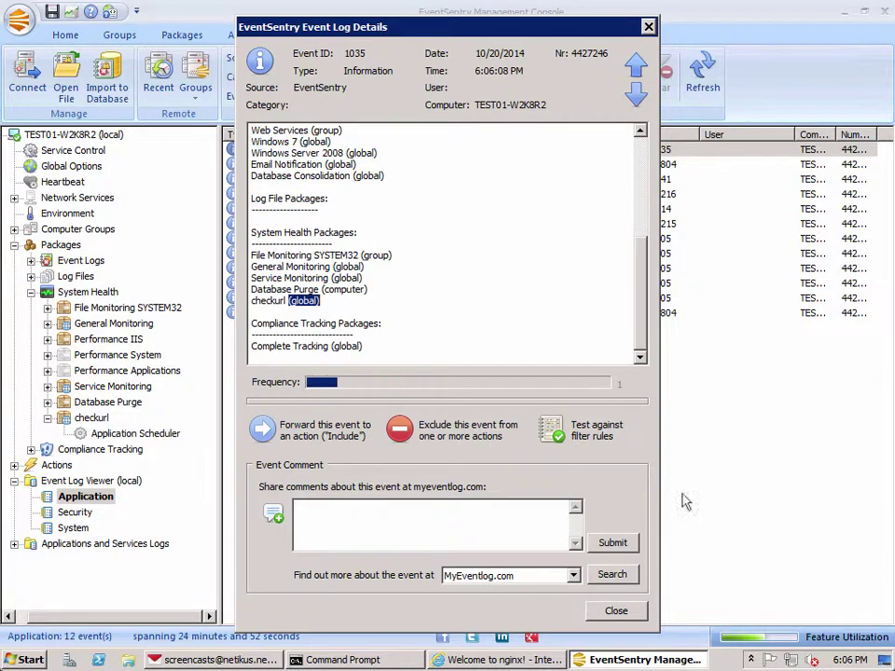
click(615, 611)
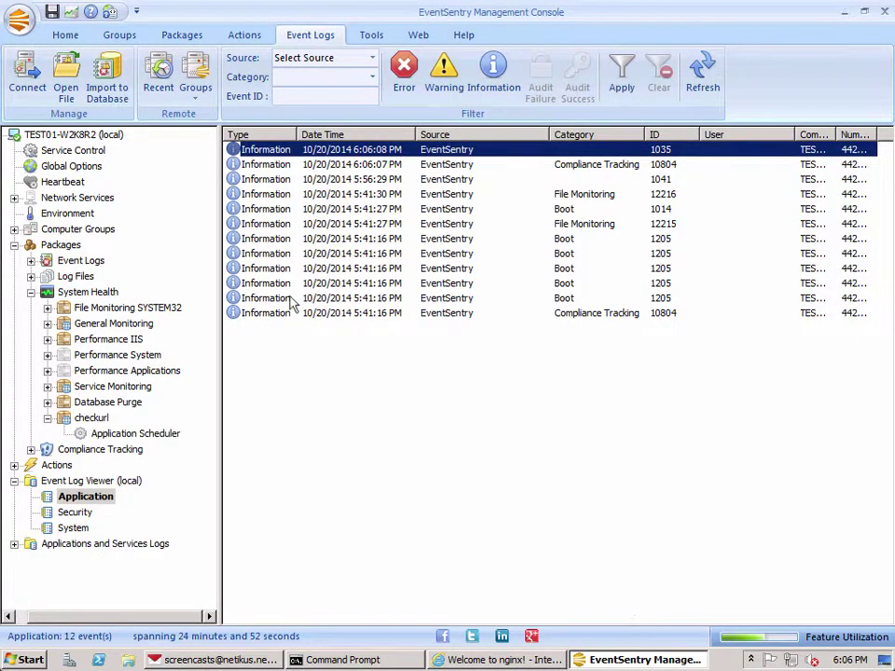
Step: Check the checkurl package's Application Scheduler, return to the Application log and read the checksum line in the latest 10200 event
click(141, 434)
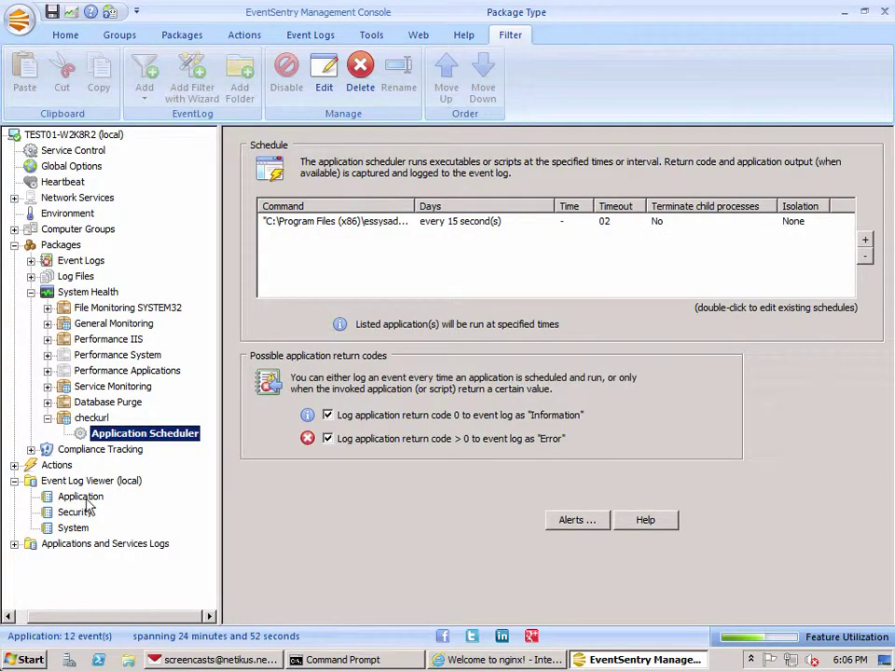
click(86, 497)
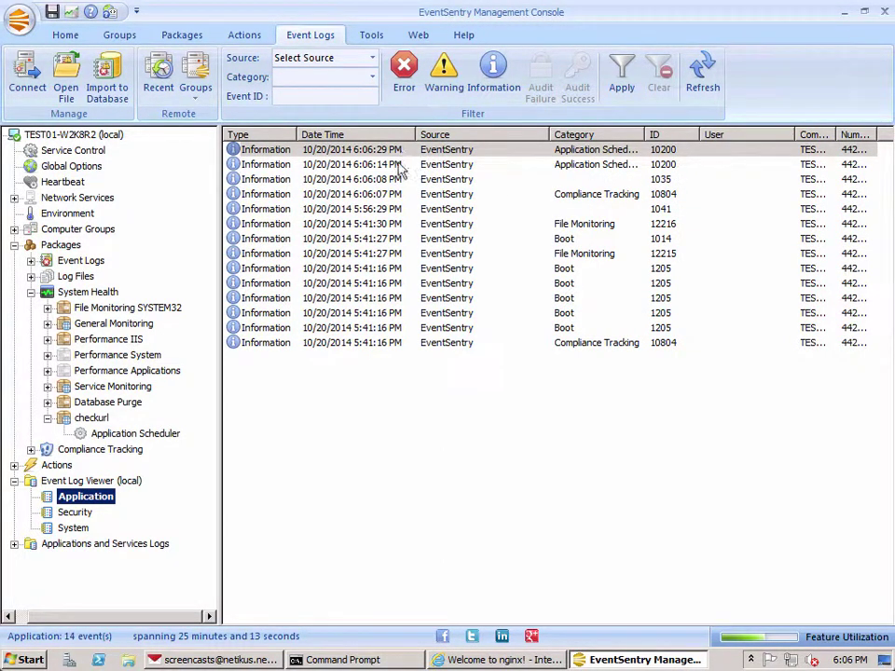
click(670, 155)
double_click(680, 156)
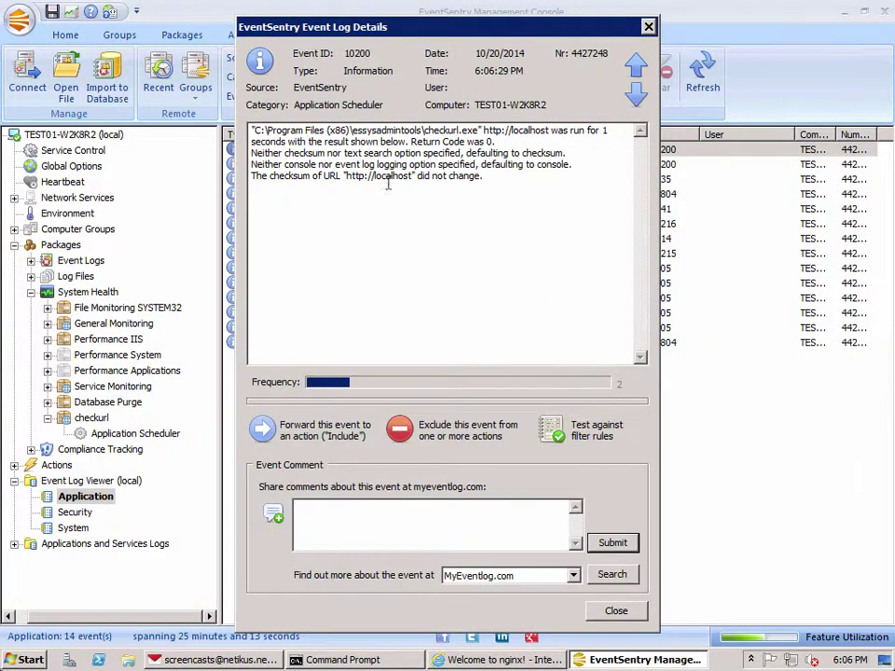
click(517, 218)
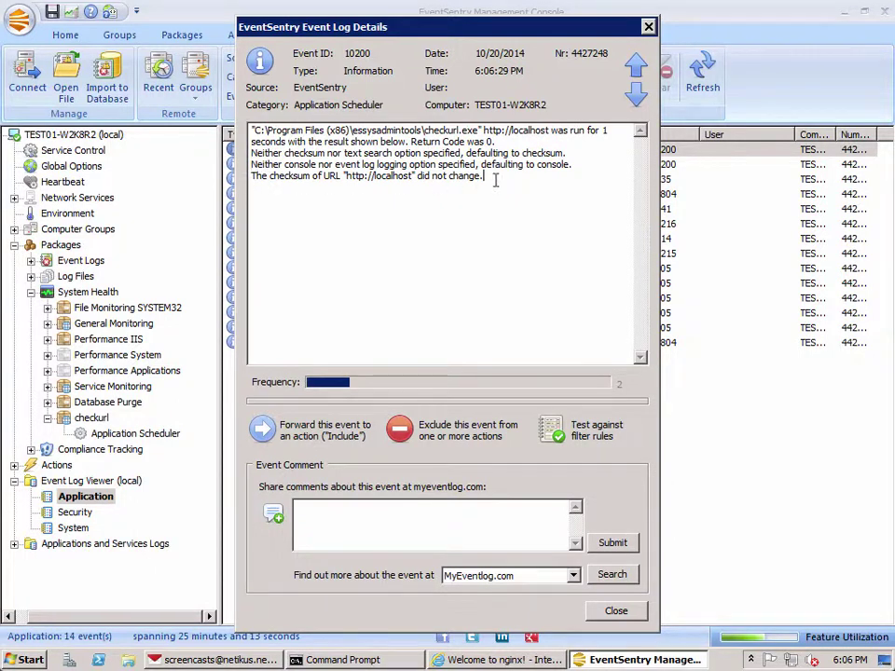
drag(483, 177, 245, 183)
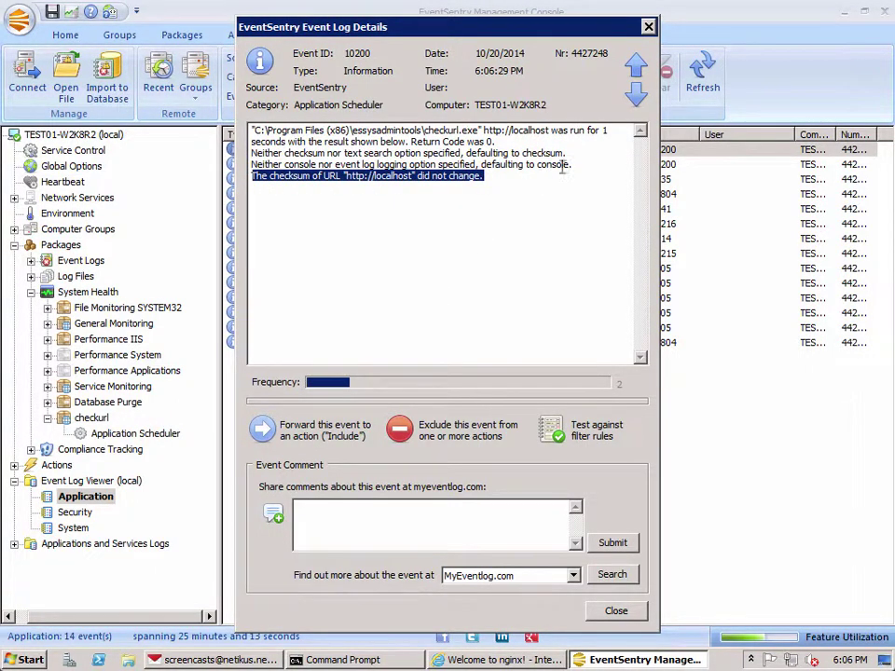
click(604, 130)
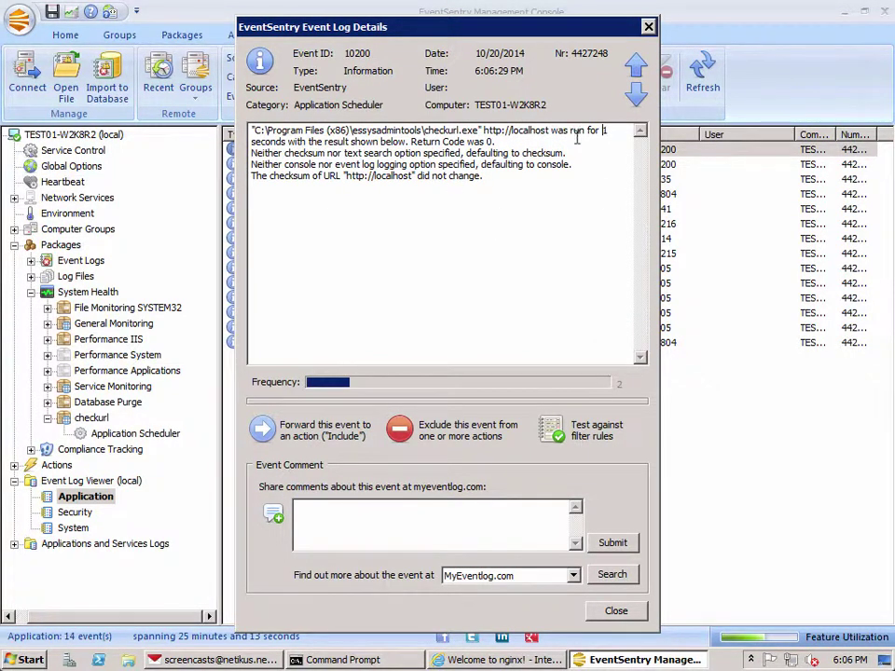
click(648, 26)
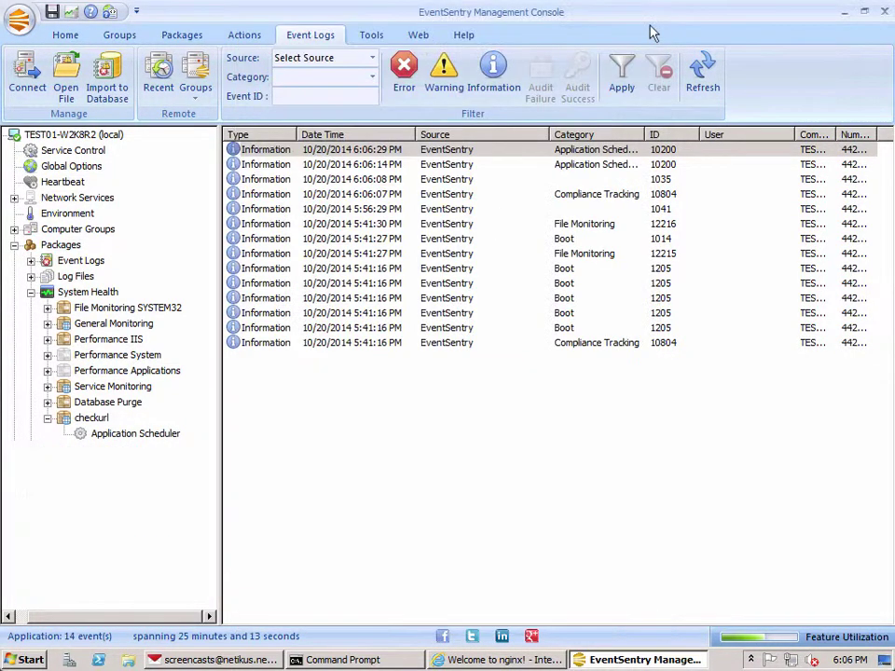
Step: Refresh the Application log again and read the full message of the newest Application Scheduler event
click(706, 85)
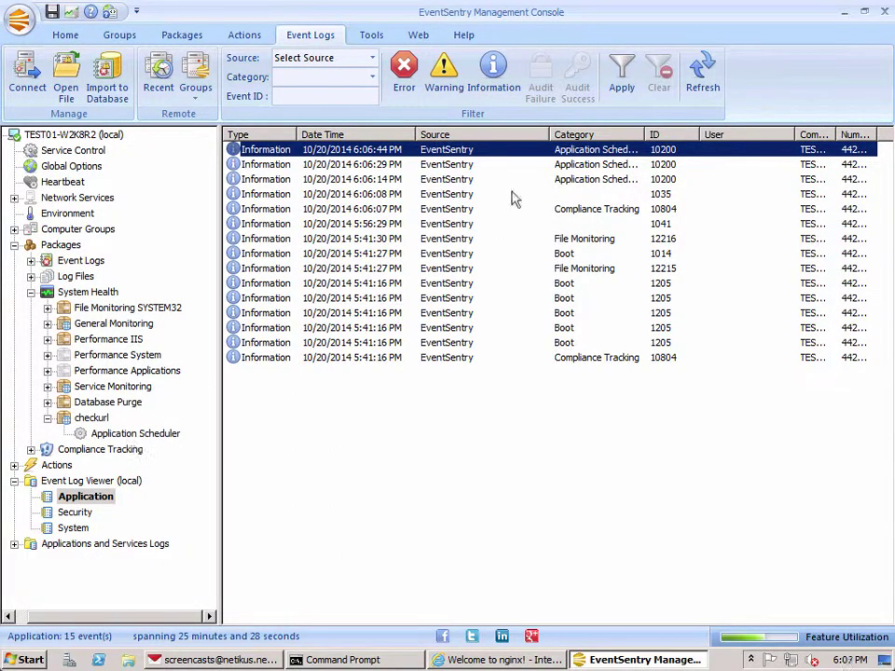
double_click(511, 152)
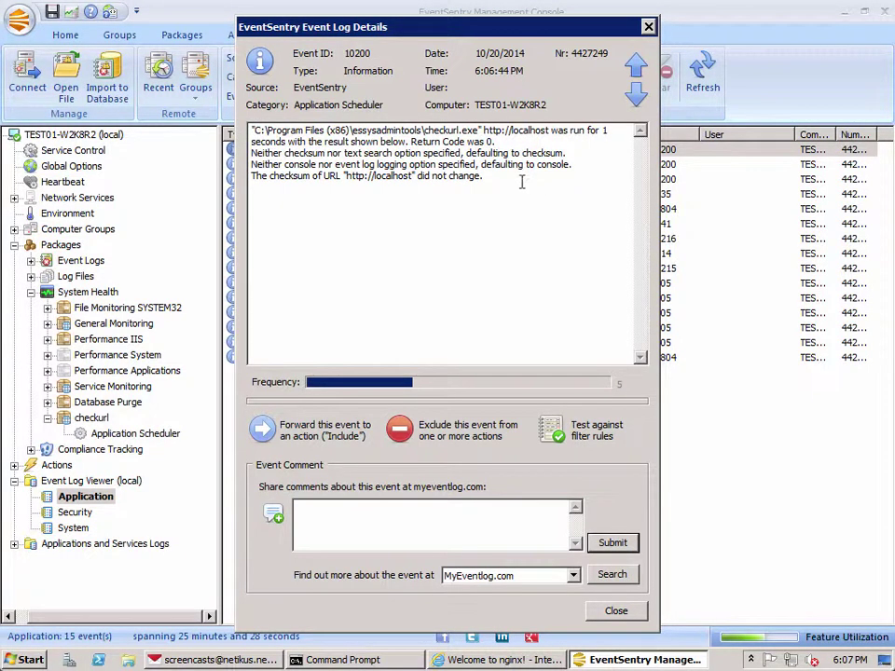
click(522, 182)
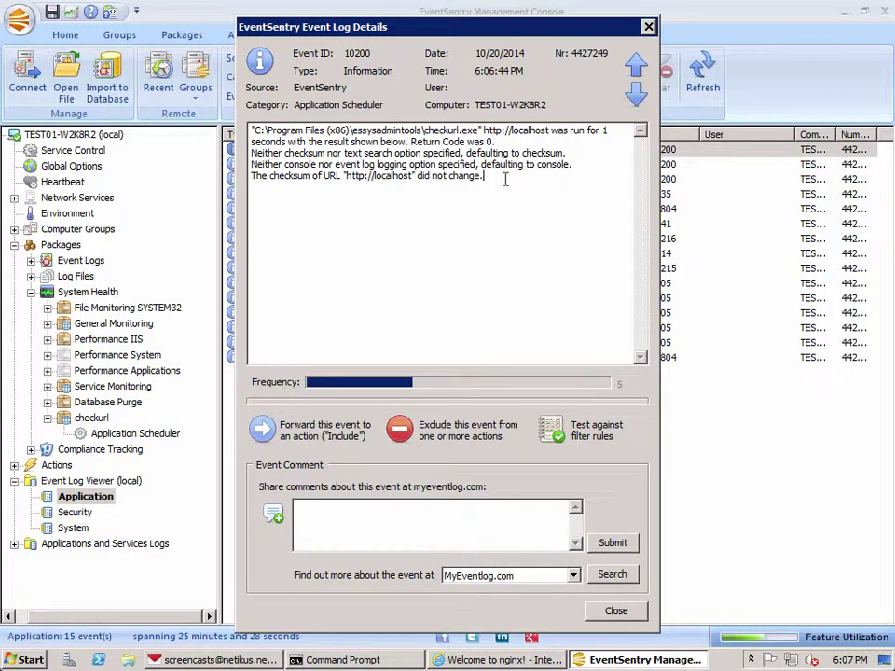
drag(505, 177, 252, 130)
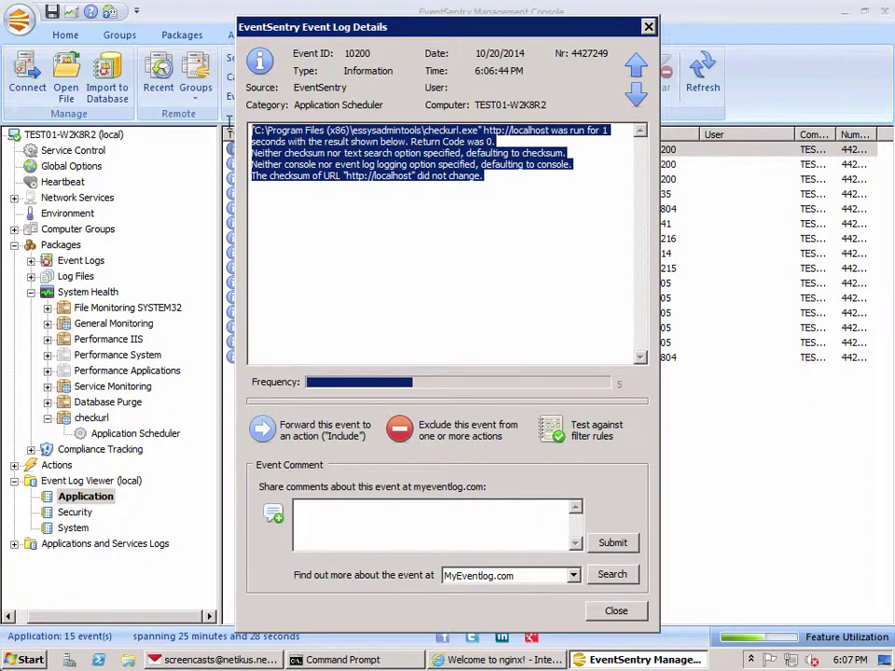
click(649, 27)
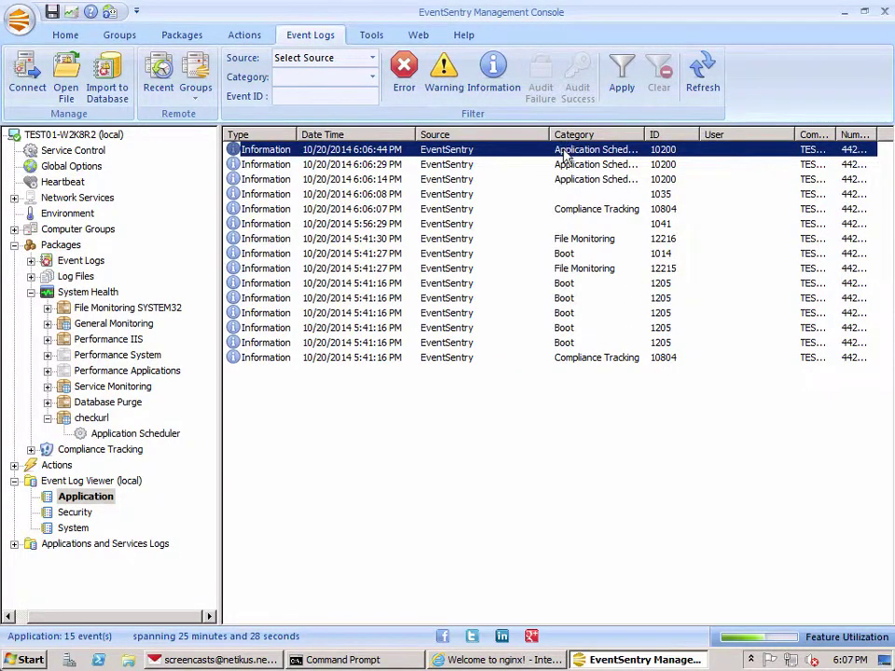
Step: Open nginx's index.html in Notepad++, change the page heading to "Welcome to nginx?" and save the file
click(497, 659)
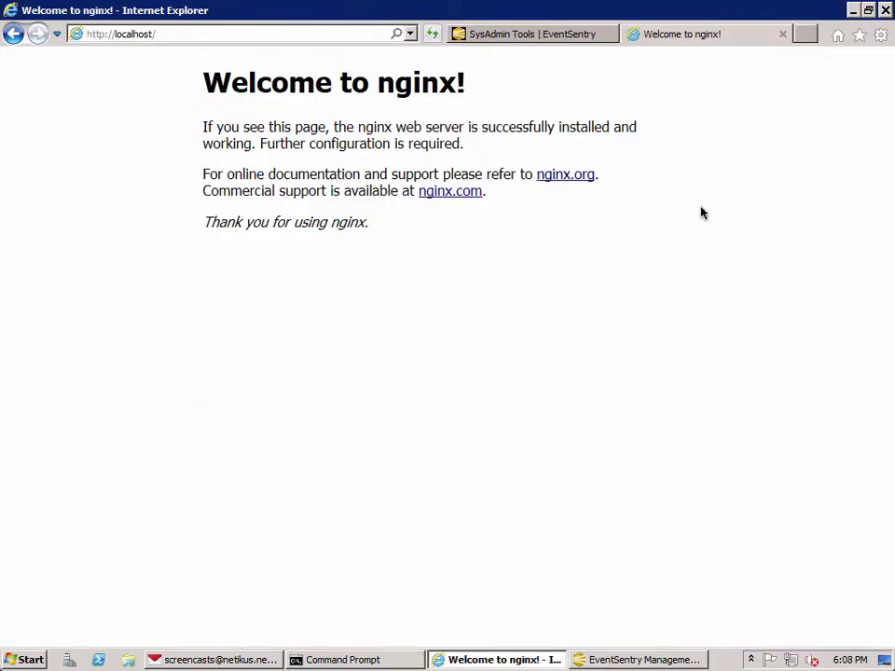
click(37, 659)
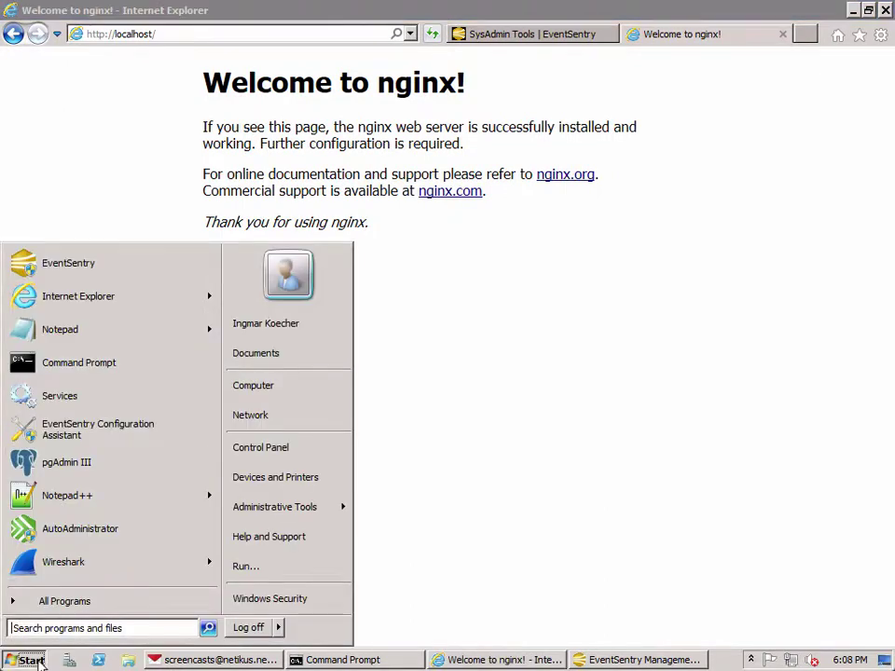
mouse_move(211, 507)
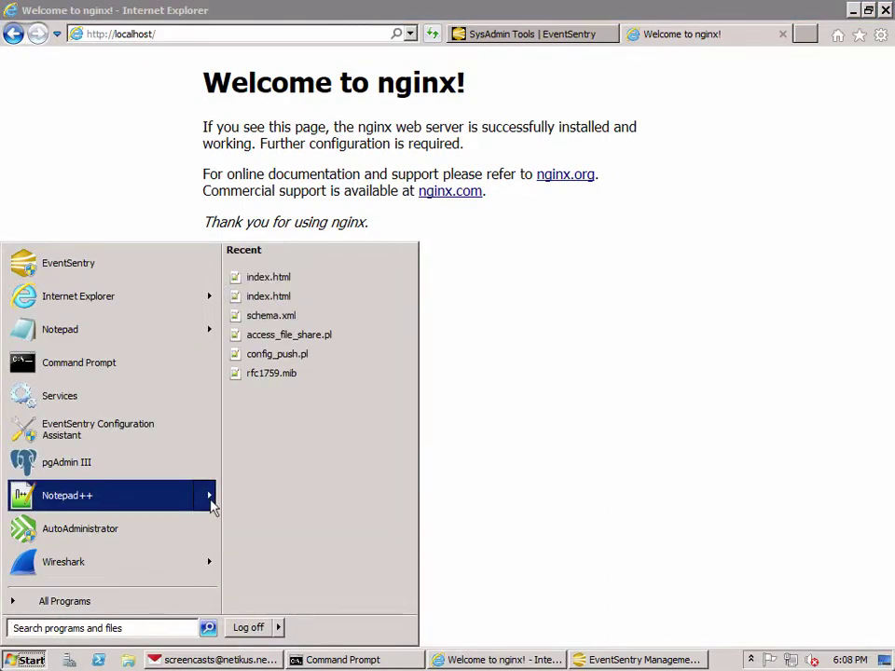
click(281, 280)
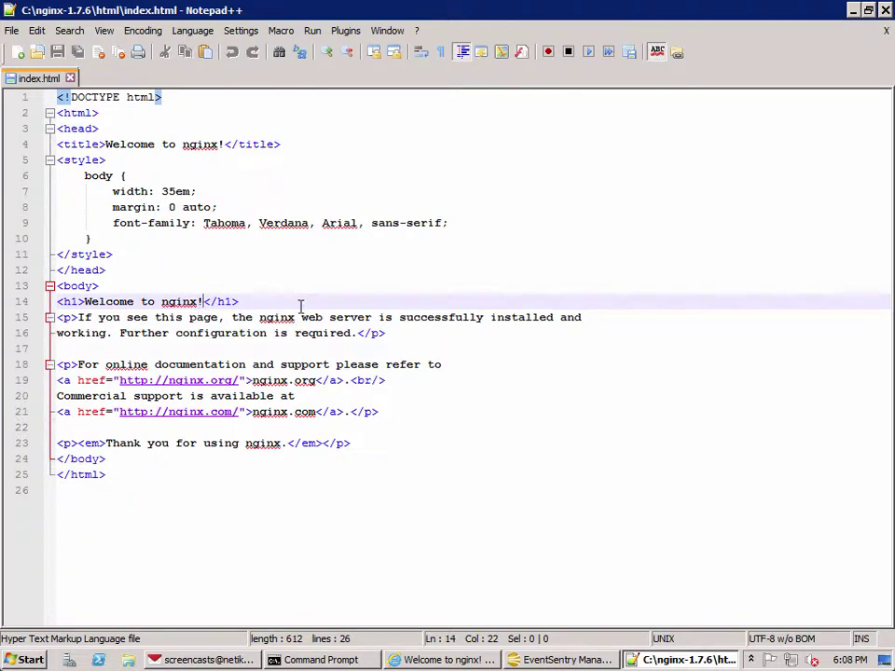
key(BackSpace)
text(?)
key(ctrl+s)
click(473, 660)
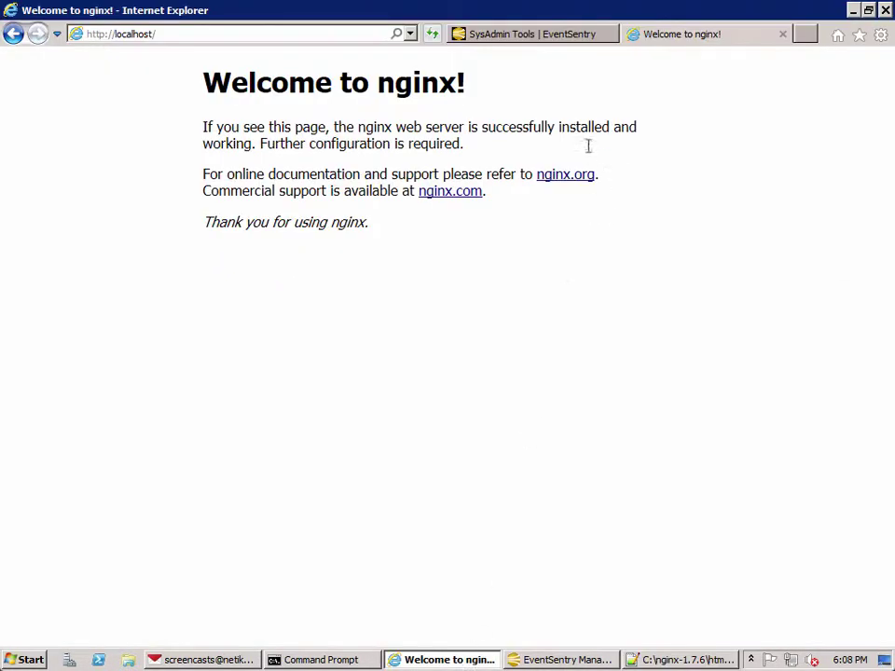
click(432, 35)
drag(463, 77, 471, 88)
click(489, 89)
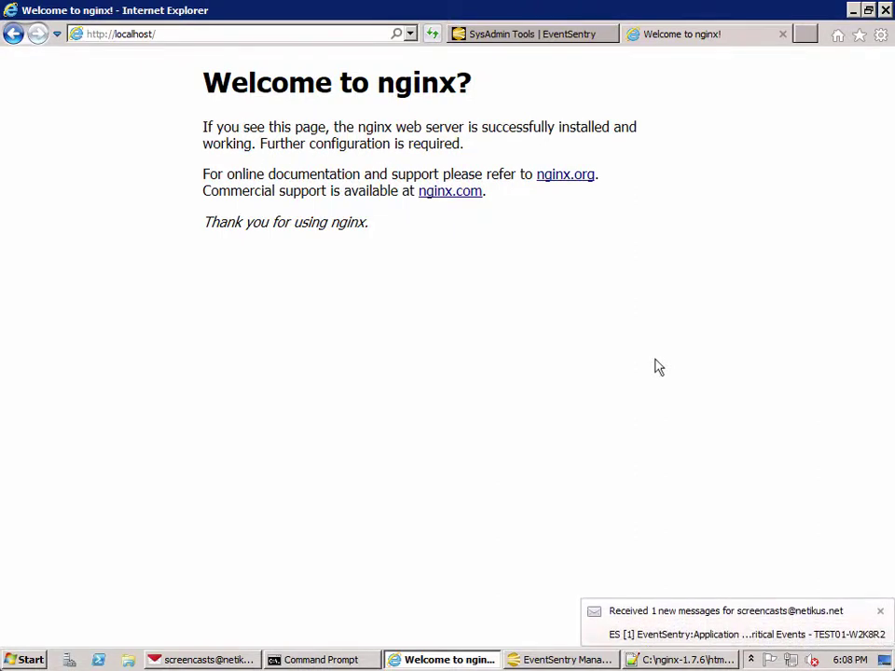
Step: Open the new EventSentry Application Scheduler alert in Opera Mail and enlarge the message pane to read the checkurl result
click(710, 630)
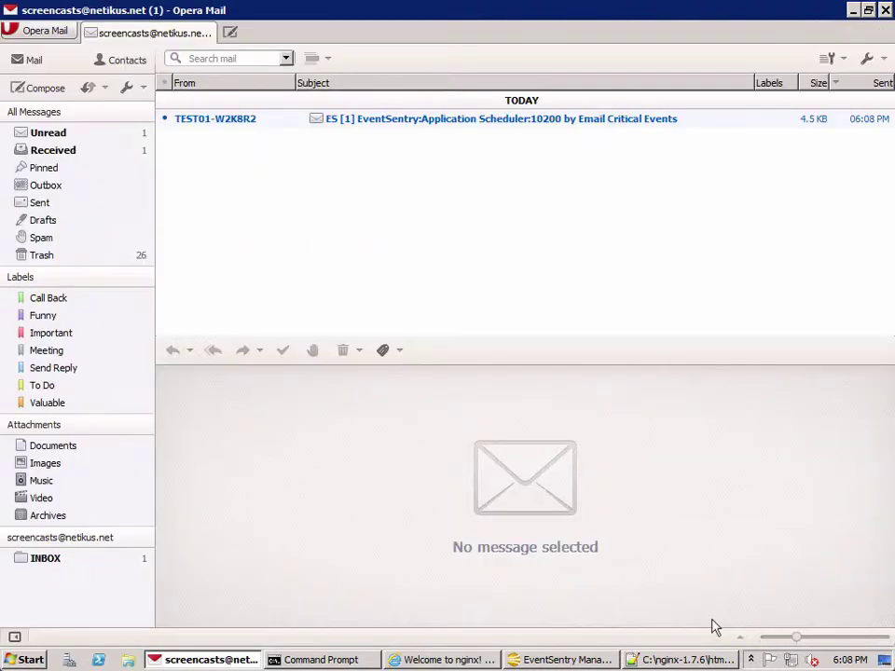
click(317, 121)
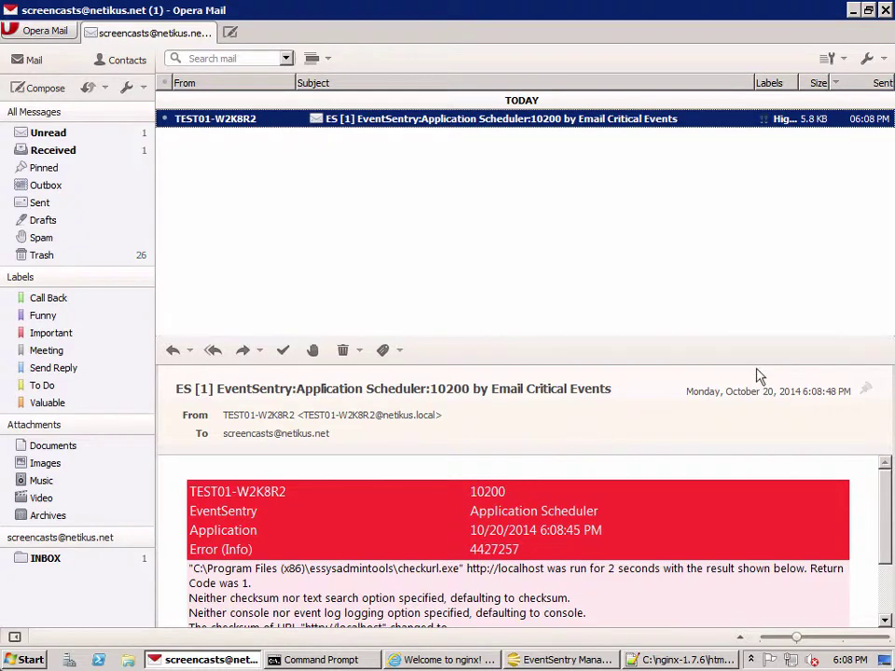
drag(755, 337, 763, 238)
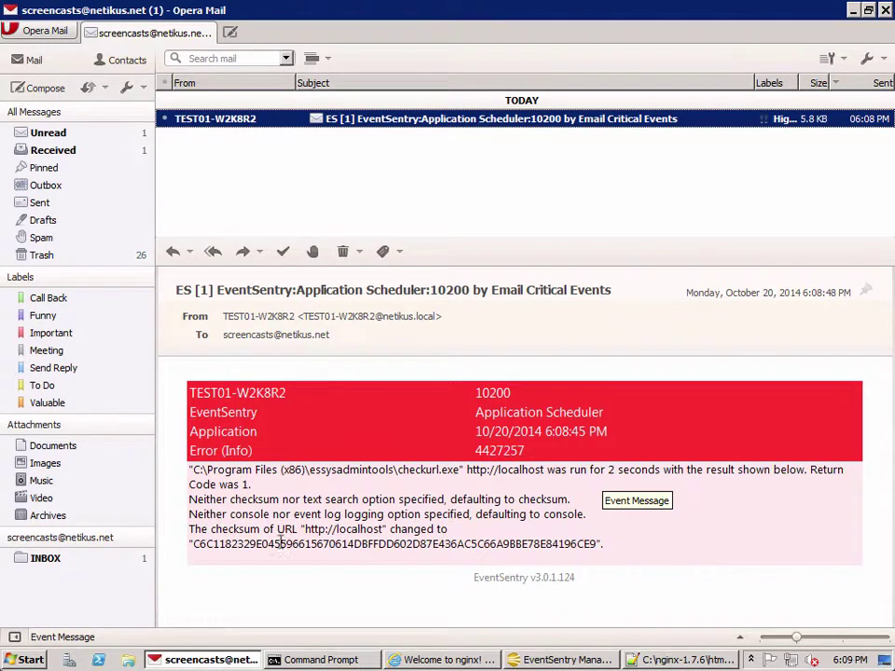
Step: Switch from the alert email to the EventSentry Management Console, refresh the Application log and open the Application Scheduler error event's details
double_click(279, 543)
click(385, 587)
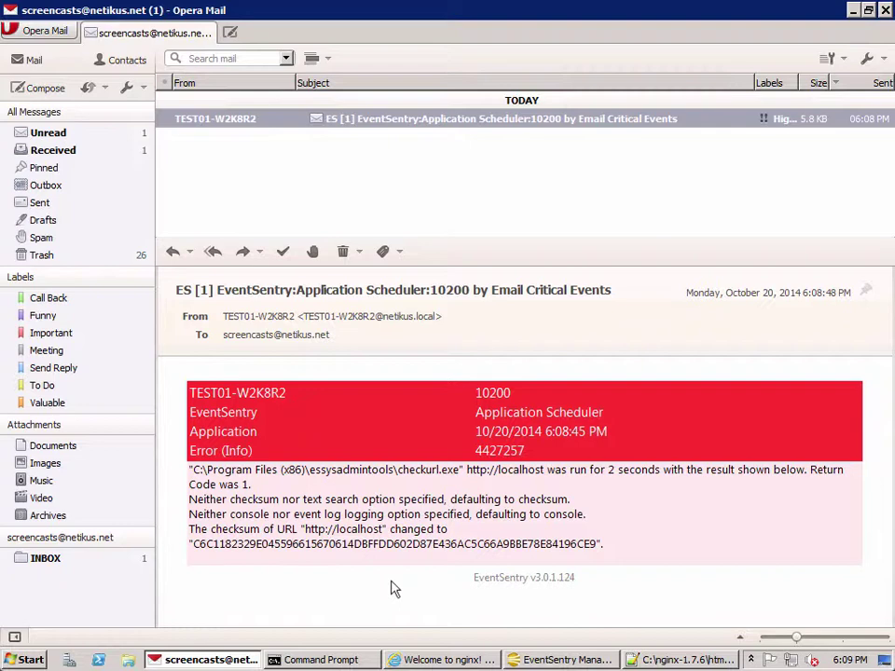
click(562, 660)
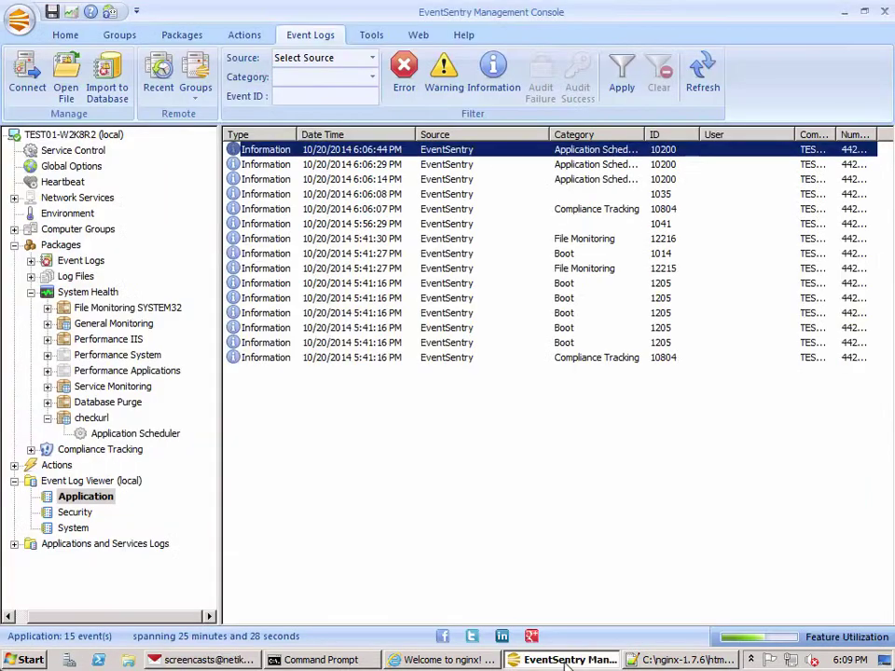
click(702, 84)
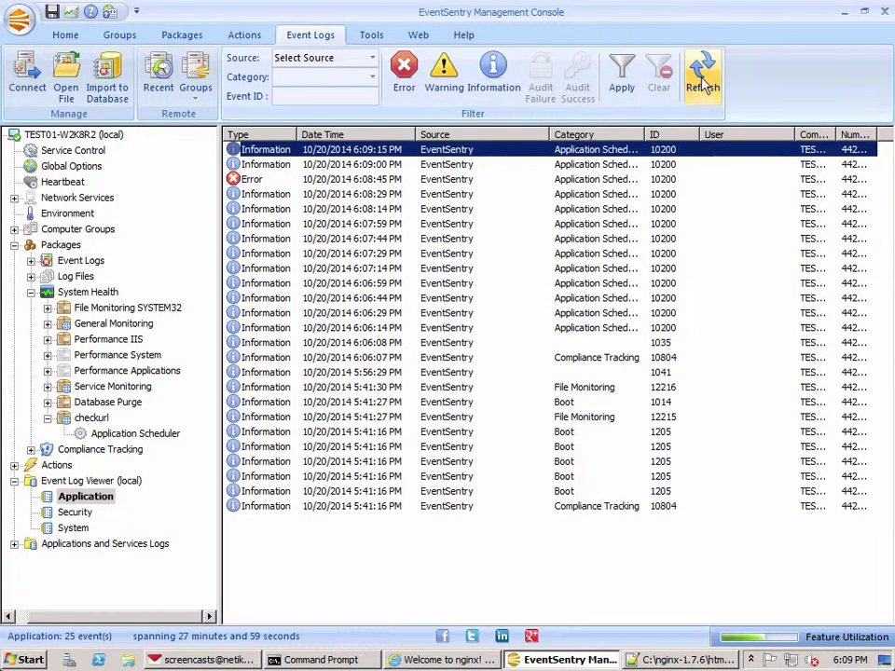
click(665, 184)
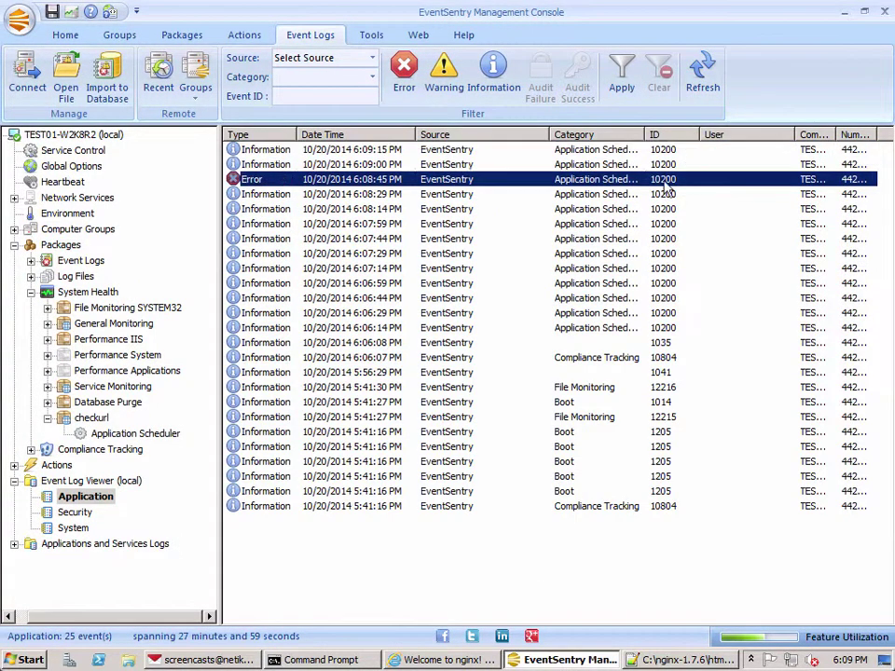
double_click(386, 186)
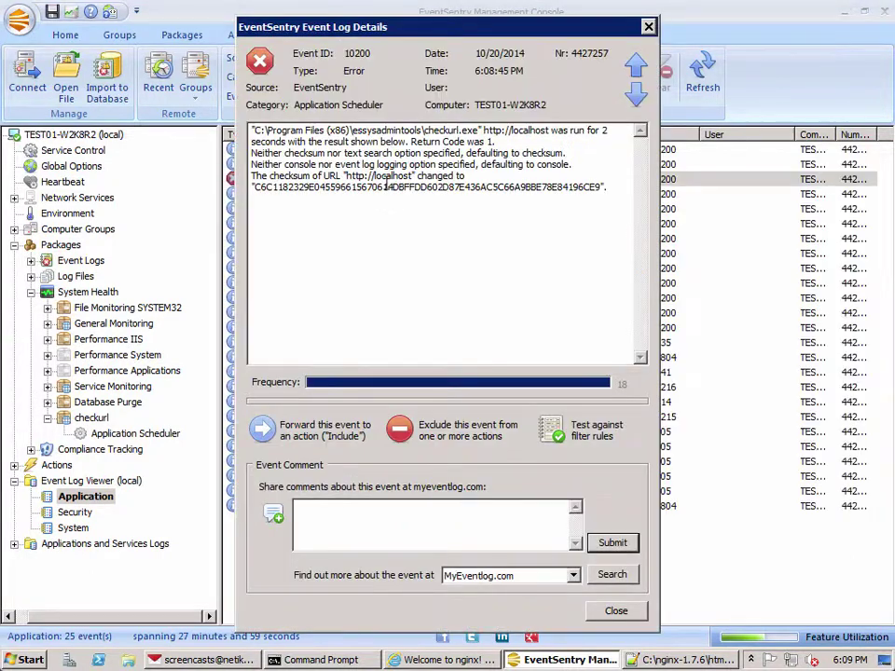
Step: Step through the two newer Application Scheduler events in the event details, then close them
click(636, 69)
click(637, 69)
key(Escape)
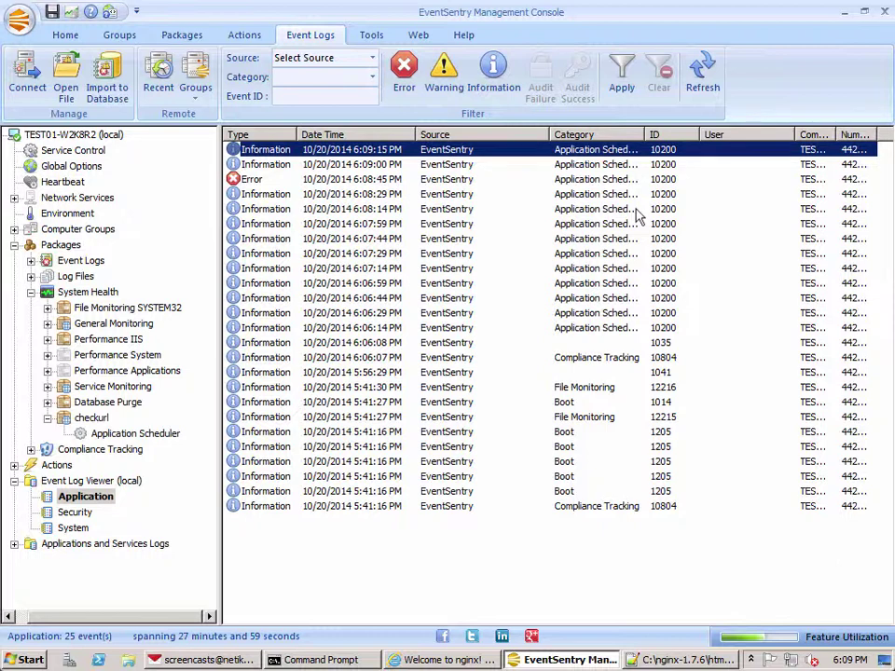
Step: Review the checkurl package and its Application Scheduler settings, selecting the scheduled checkurl command
click(96, 419)
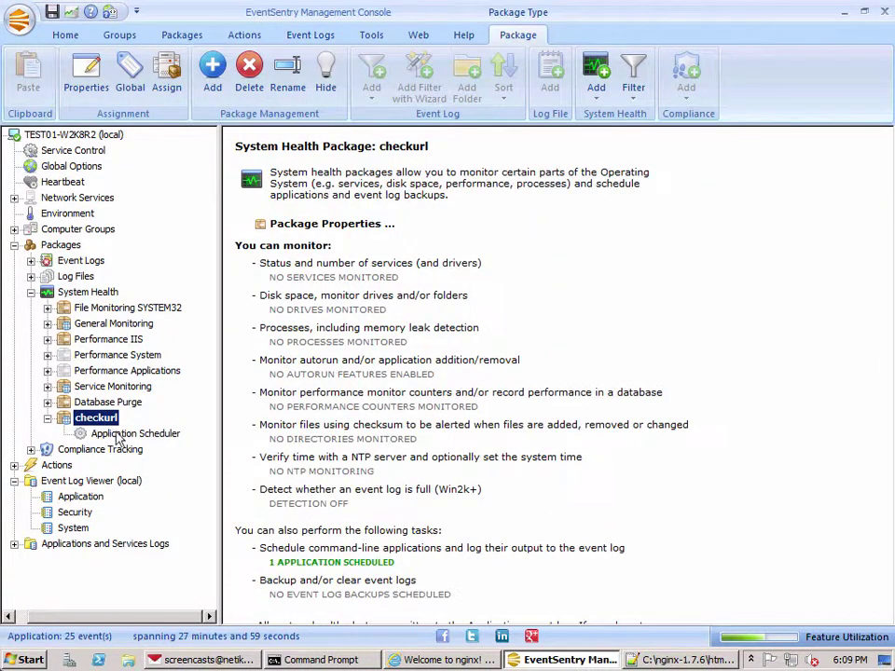
click(118, 434)
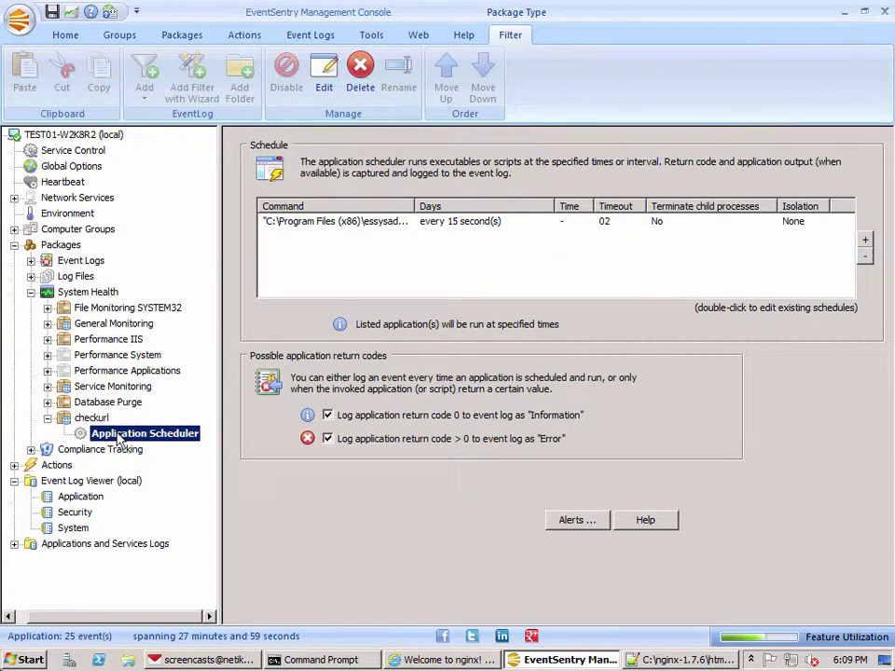
click(92, 418)
click(119, 434)
click(399, 225)
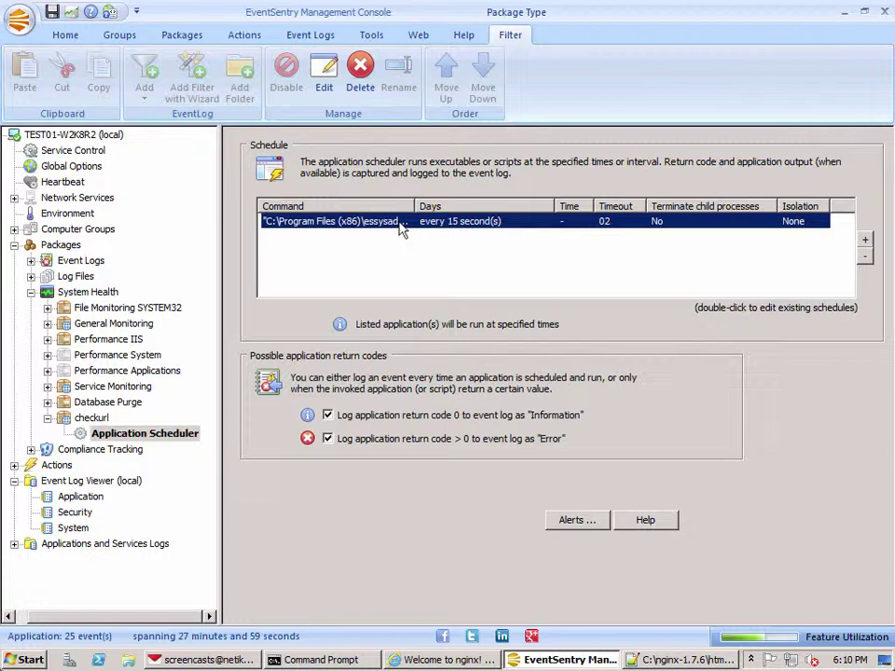
Step: Switch to Opera Mail to reread the Application Scheduler alert, then return to the EventSentry Management Console
click(196, 660)
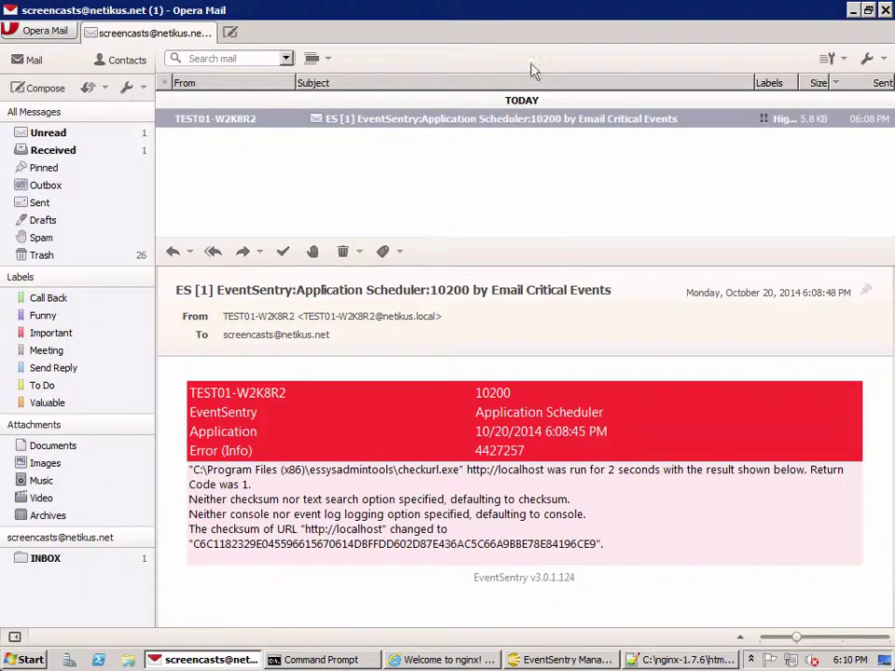
click(522, 128)
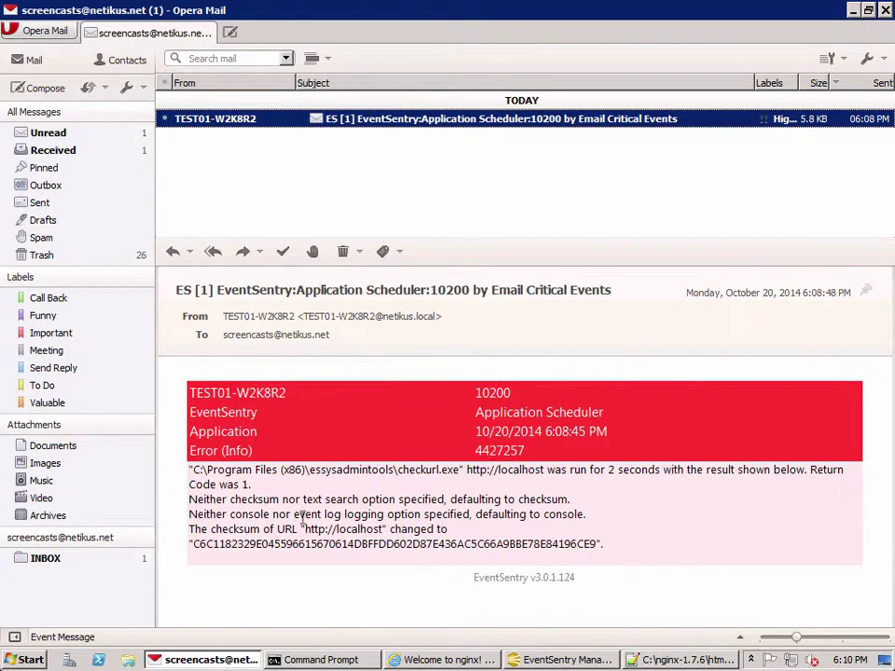
key(alt+Tab)
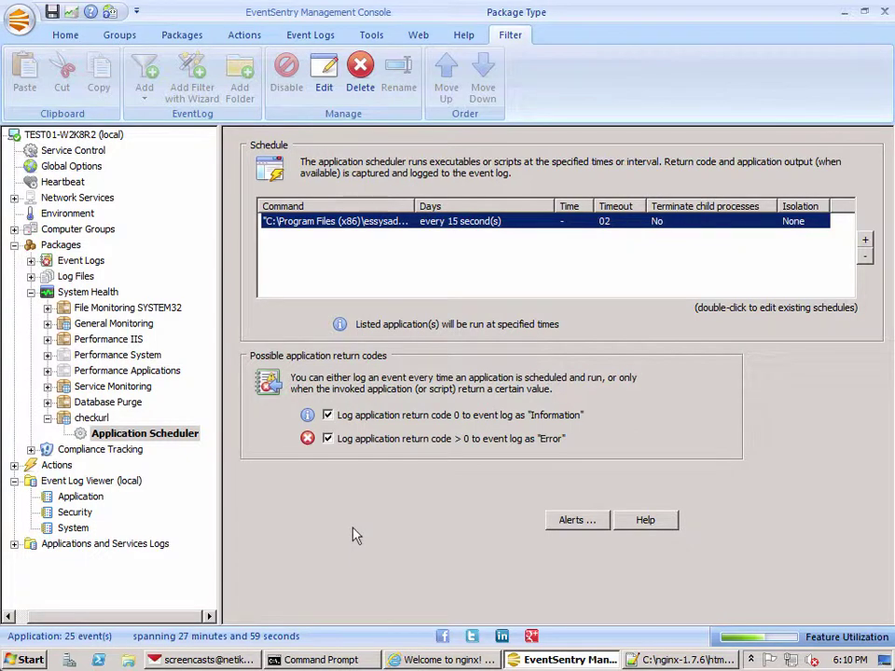